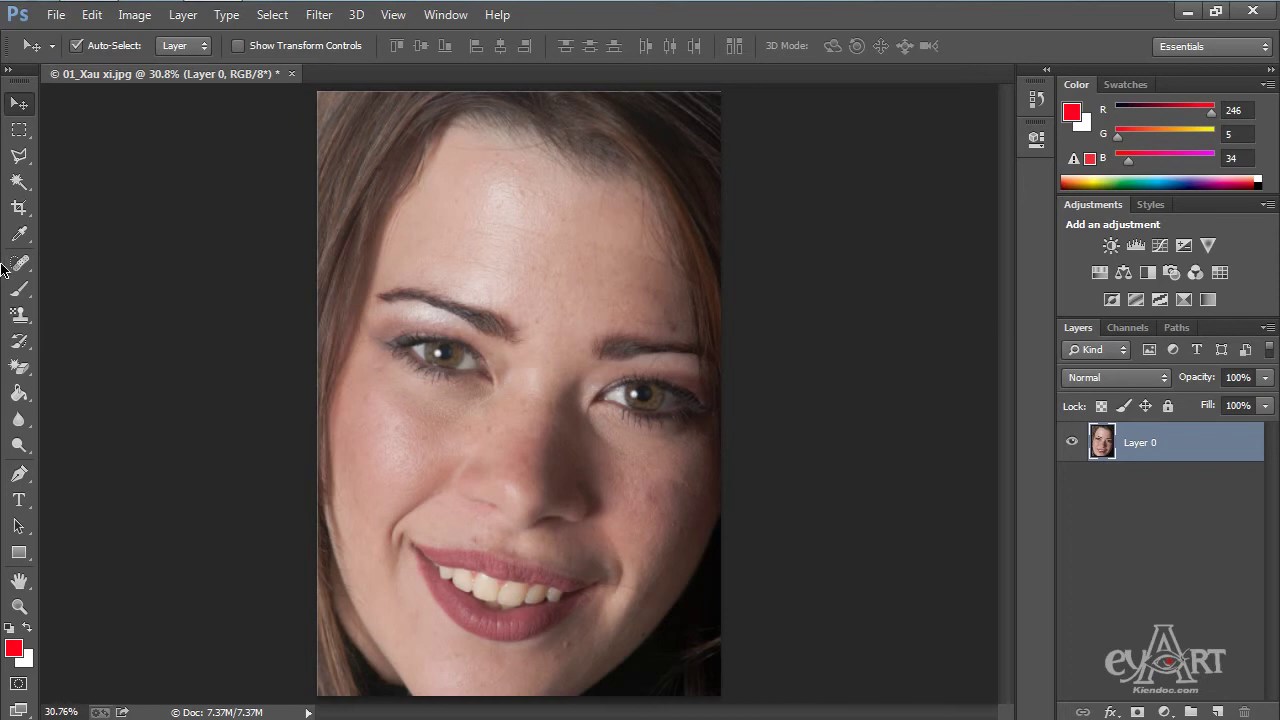
- Using the Spot Healing Brush enlarged to size 35, remove the small blemishes on the chin below the mouth corner
left_click_drag(20, 268, 84, 265)
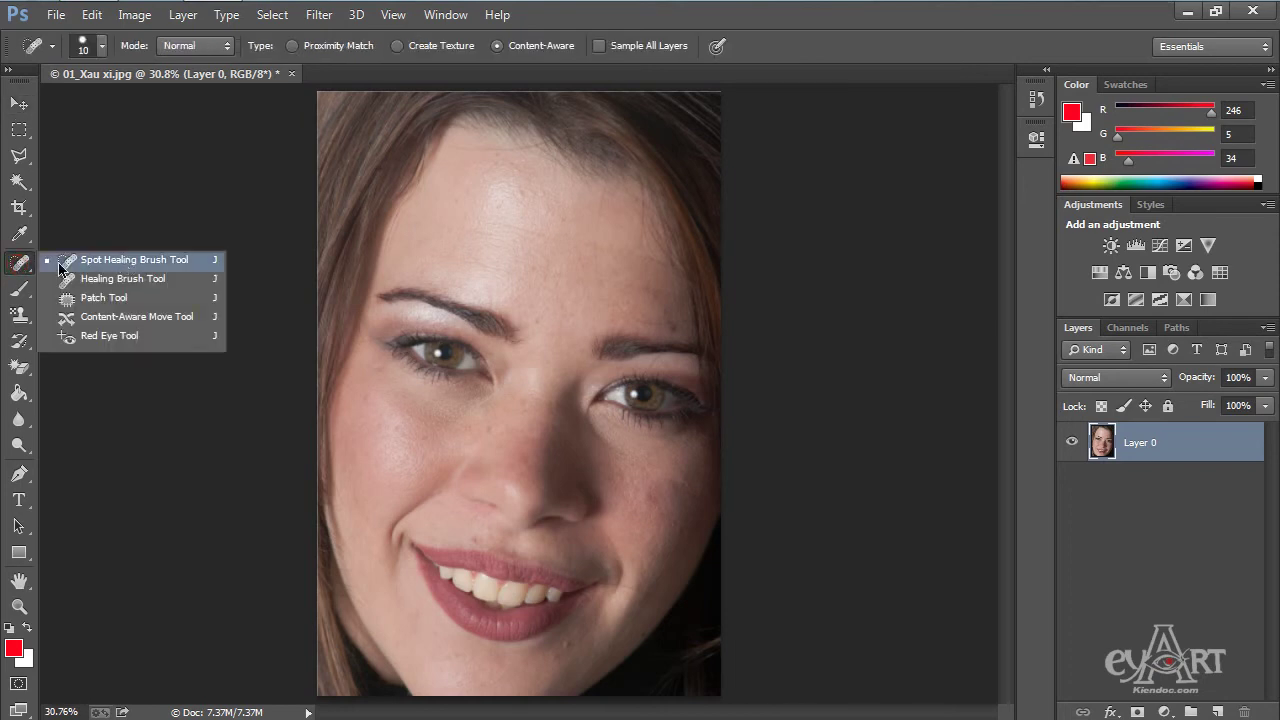
left_click(139, 268)
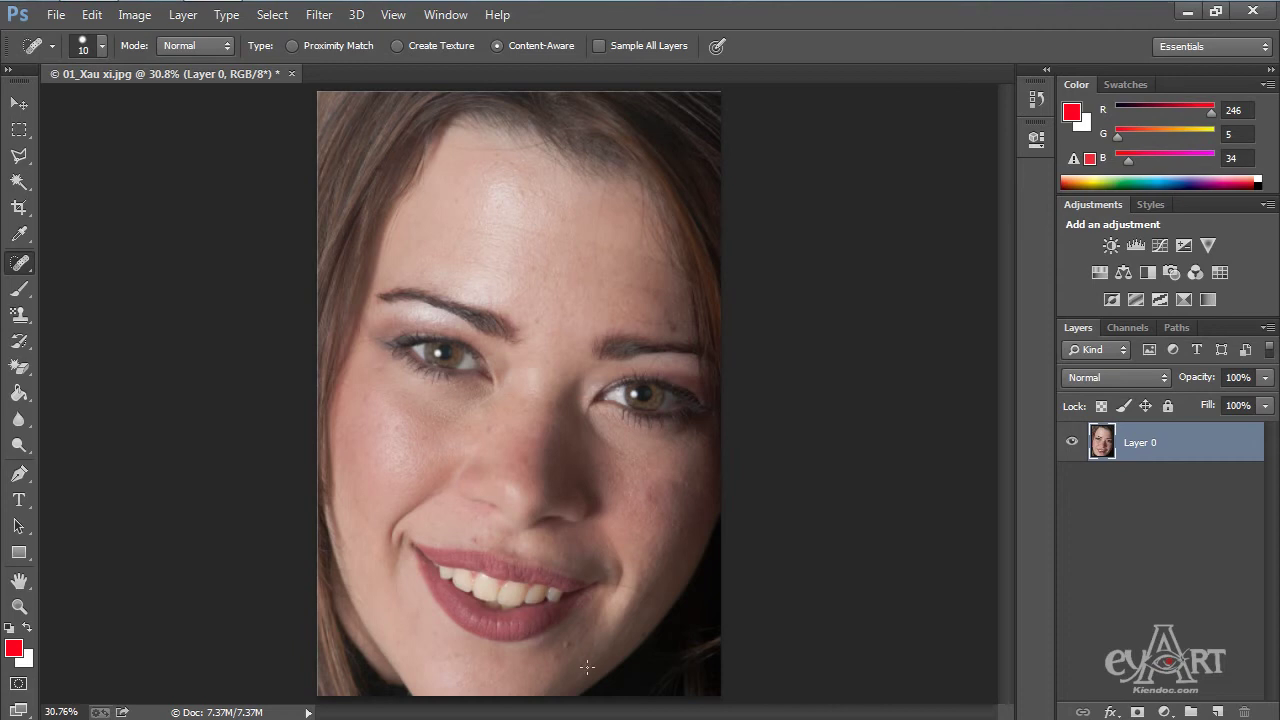
scroll(570, 648, "up", 5)
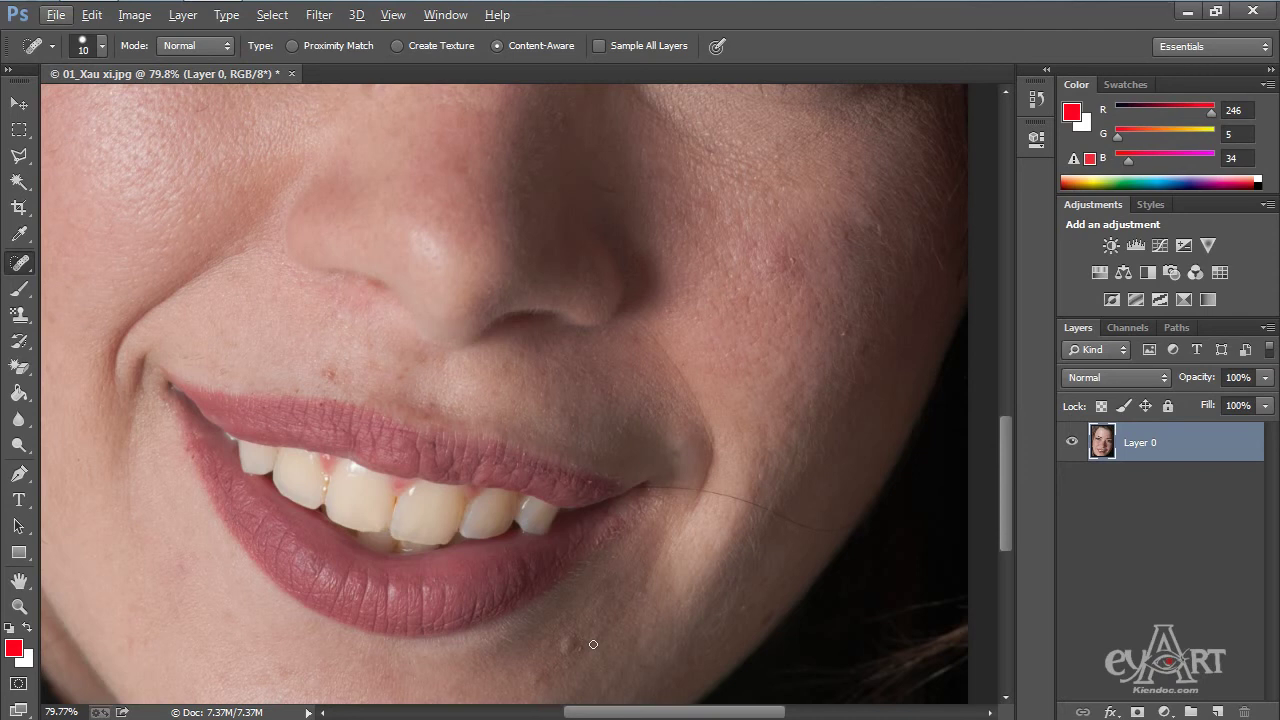
left_click_drag(566, 500, 566, 397)
scroll(564, 447, "up", 2)
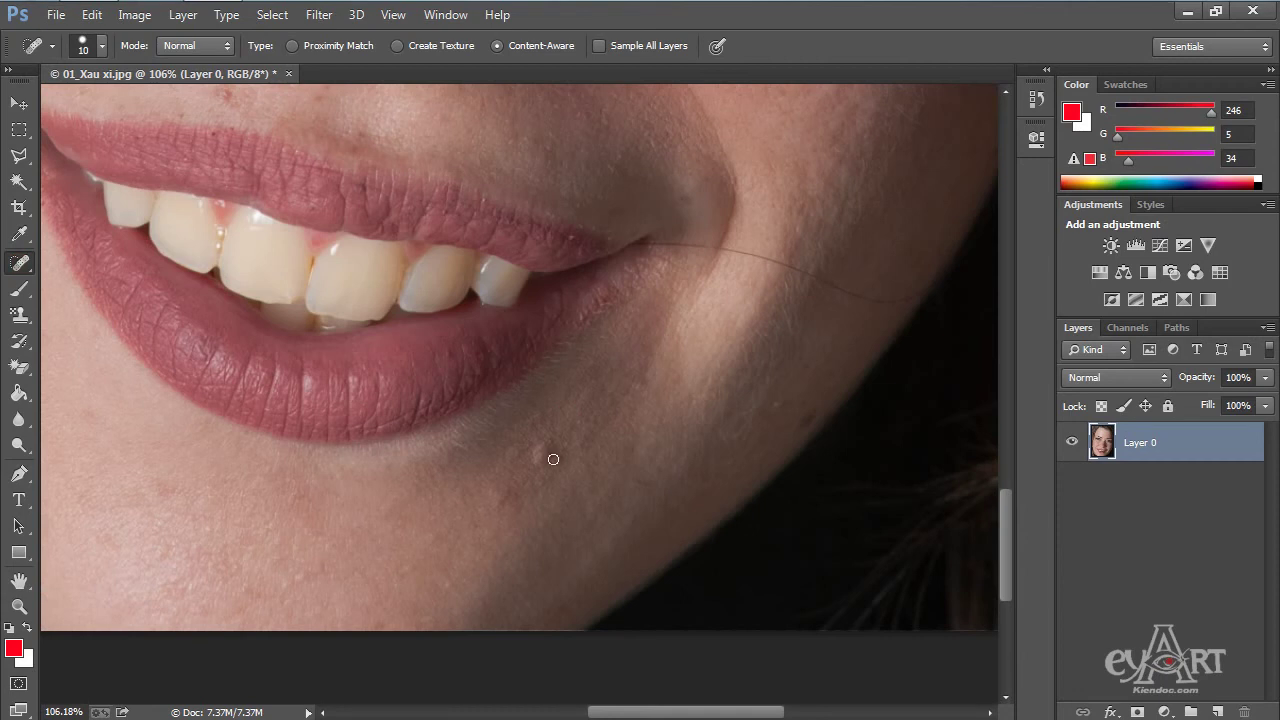
key("bracketright")
key("bracketright")
left_click(546, 456)
left_click(517, 457)
- Reduce the Spot Healing Brush to size 25 and remove the red spot above the upper lip
left_click(287, 241)
left_click_drag(287, 241, 549, 559)
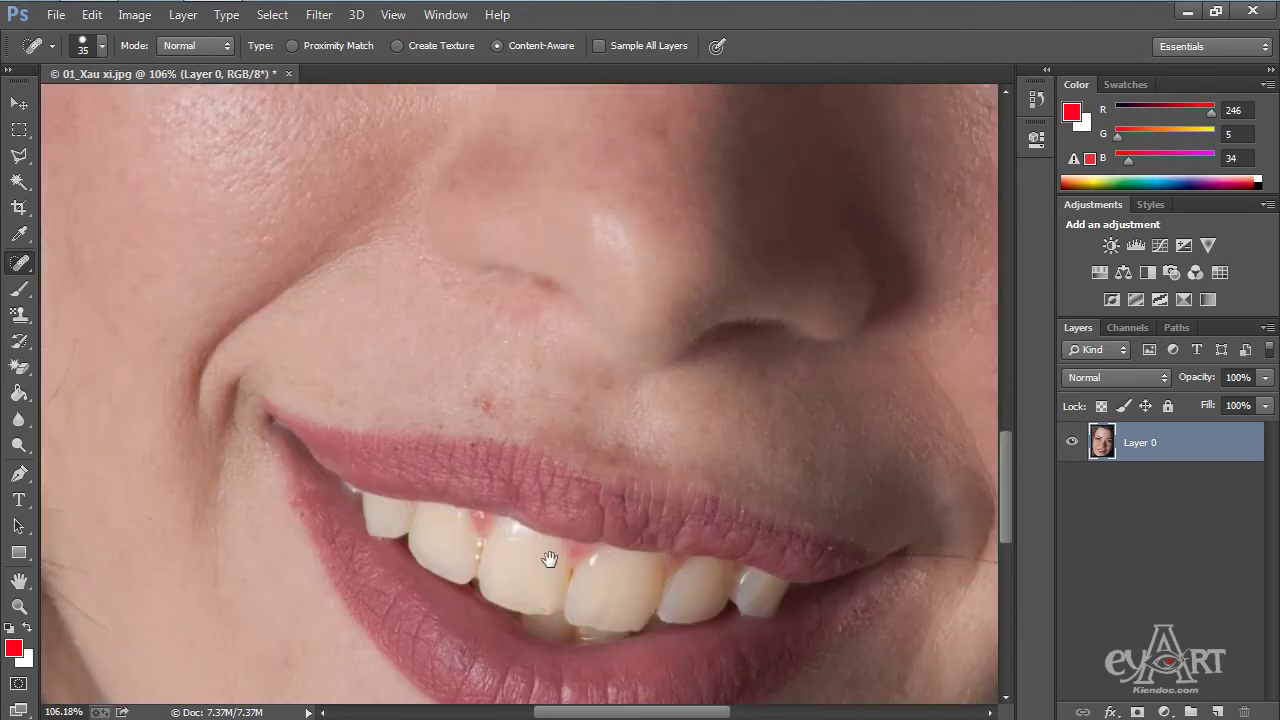
scroll(529, 491, "up", 3)
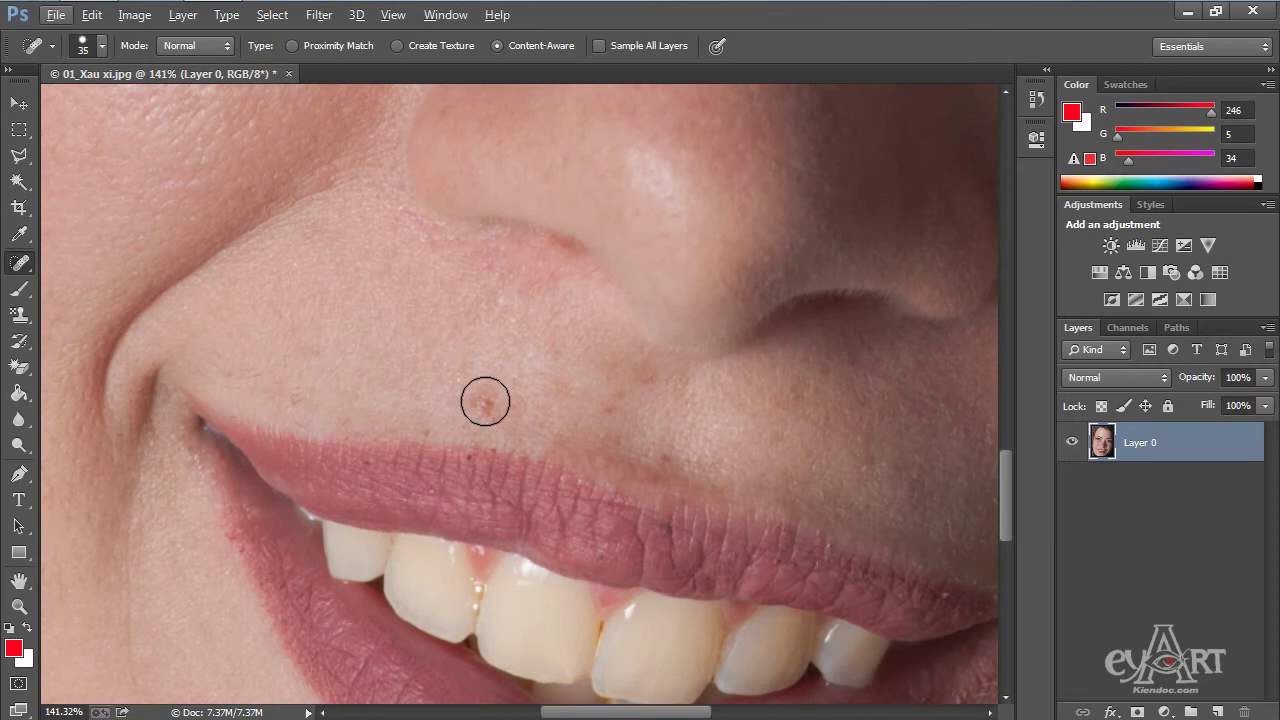
key("bracketleft")
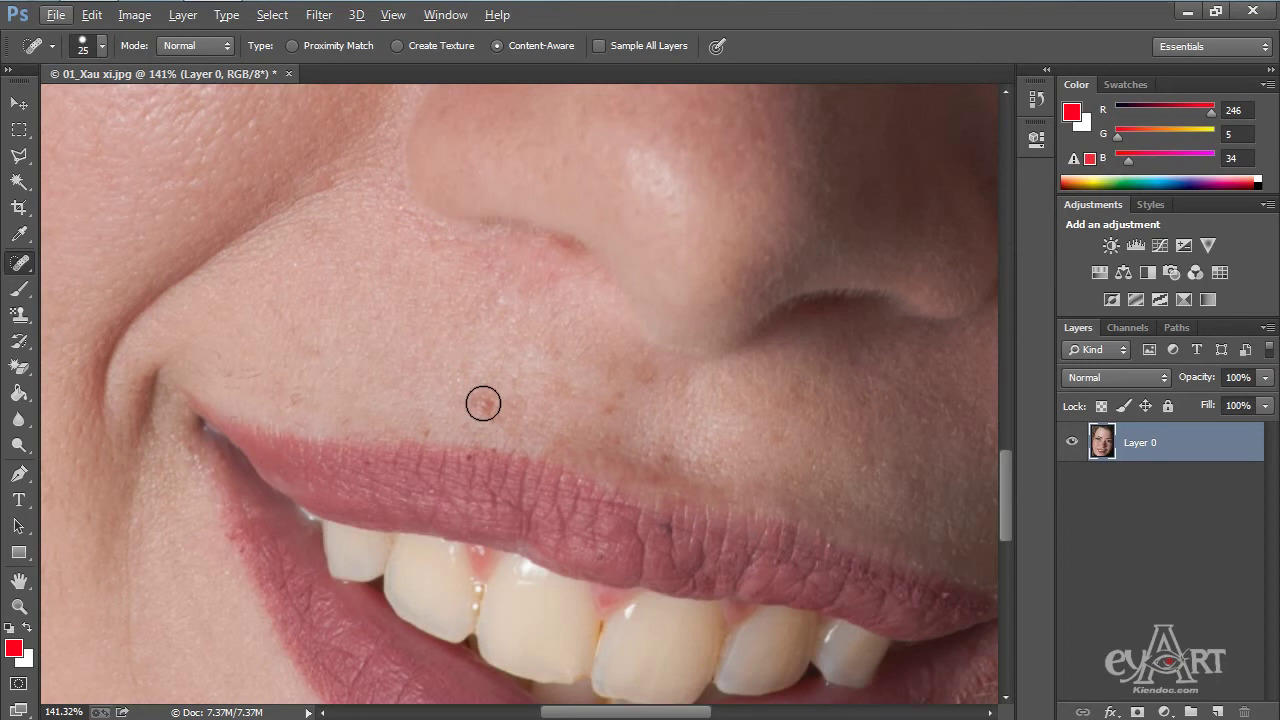
left_click(484, 401)
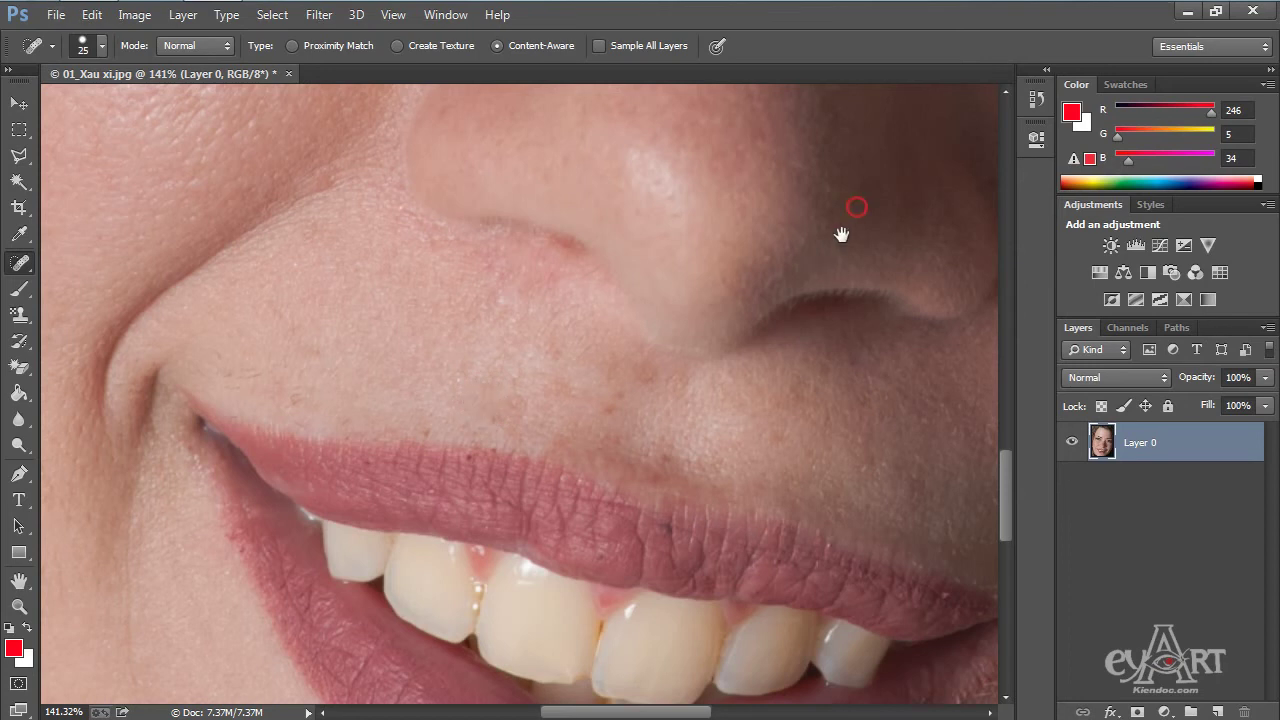
- Heal the reddish spot on the outer cheek near the hairline with the Spot Healing Brush at size 25
left_click_drag(843, 229, 526, 520)
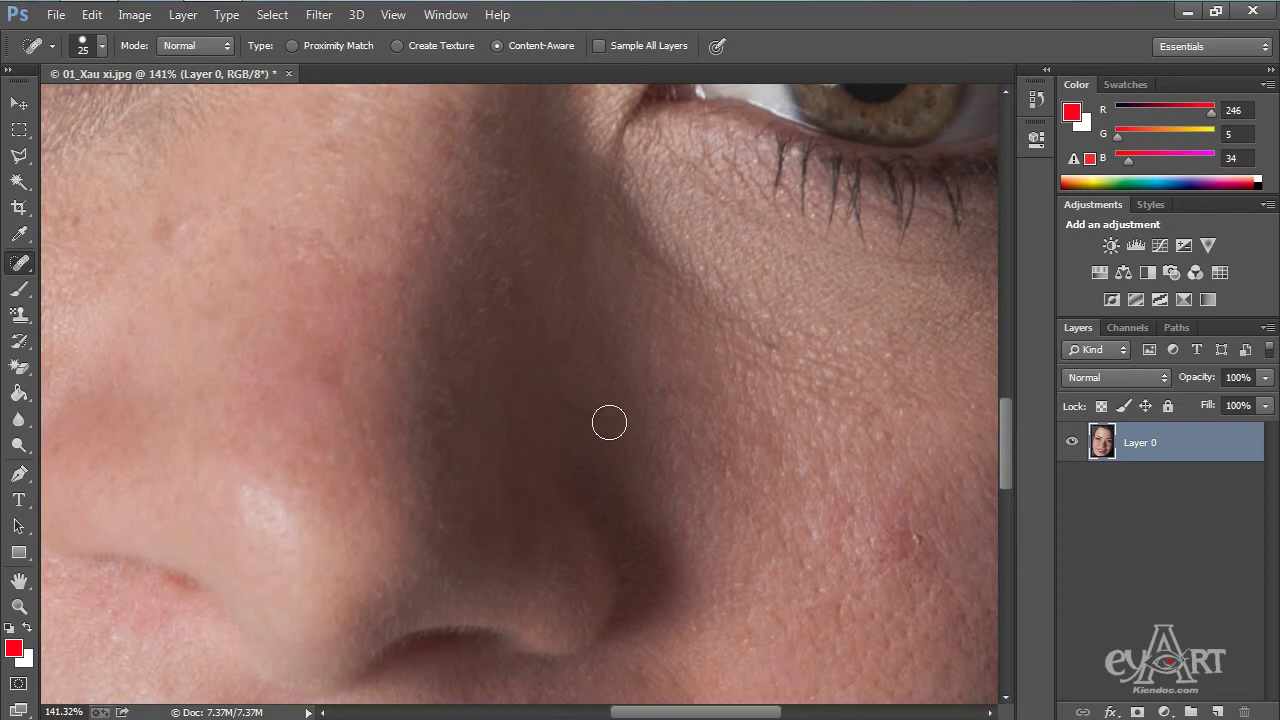
key("bracketleft")
key("bracketleft")
key("bracketleft")
left_click_drag(609, 420, 549, 400)
scroll(643, 480, "down", 2)
scroll(343, 423, "up", 4)
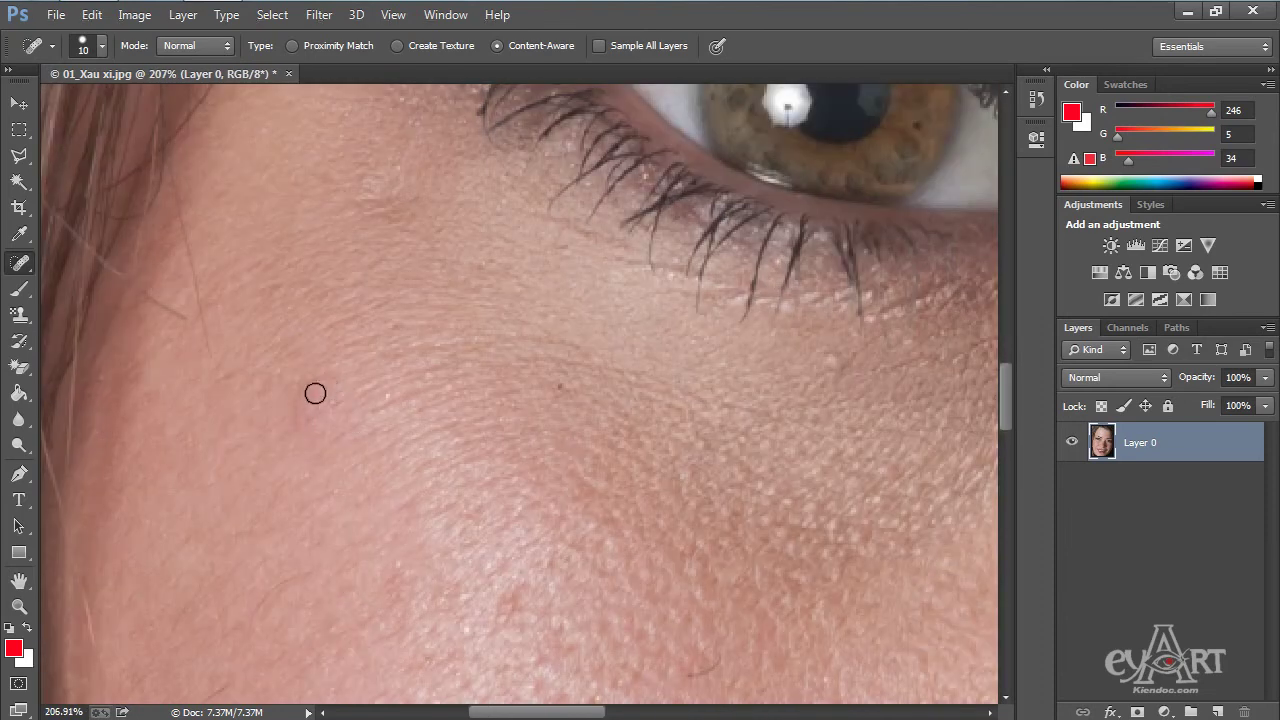
key("bracketright")
key("bracketright")
key("bracketright")
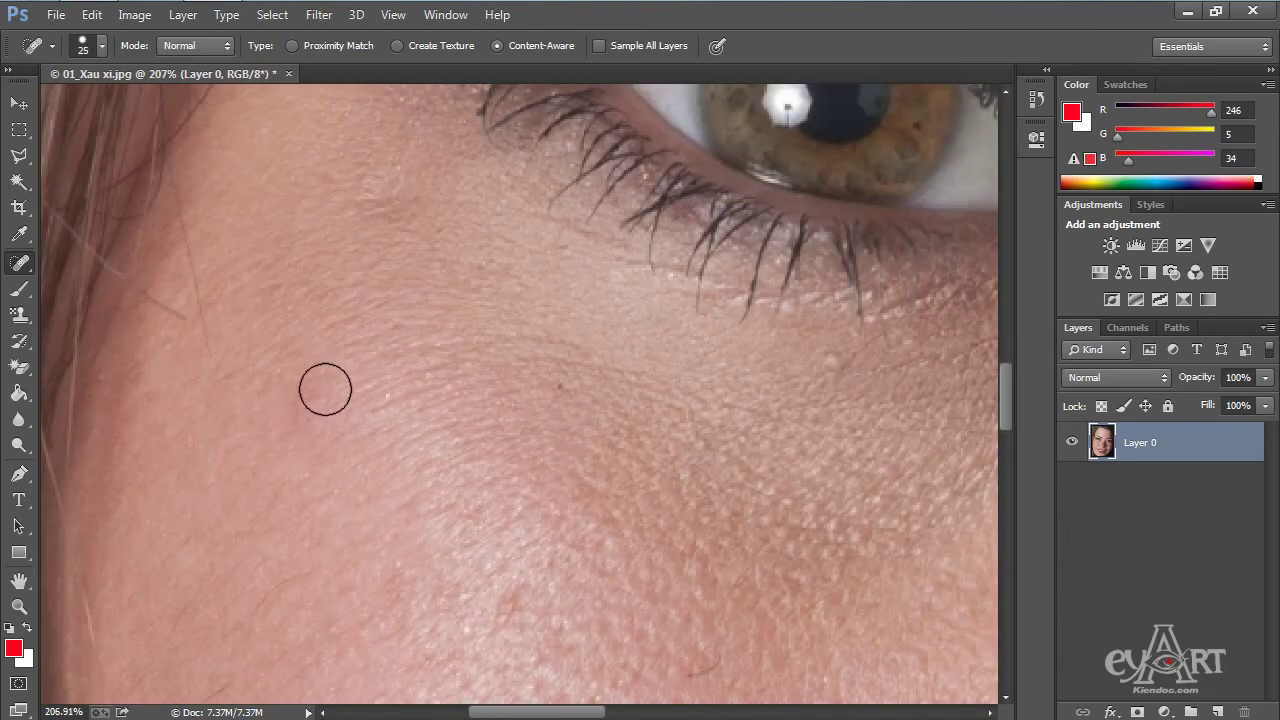
left_click_drag(326, 387, 295, 413)
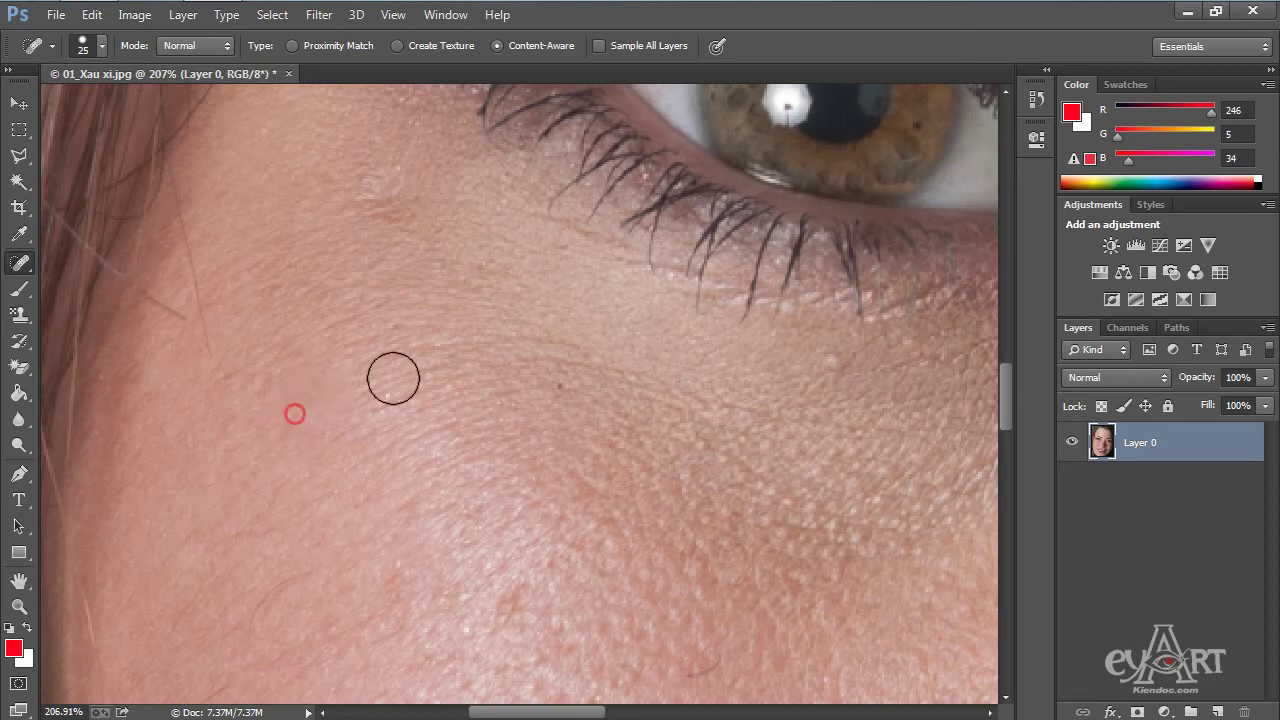
- Reduce the Spot Healing Brush to size 15 and heal the pale bump on the skin beneath the lower lashes
left_click_drag(818, 397, 449, 371)
key("bracketleft")
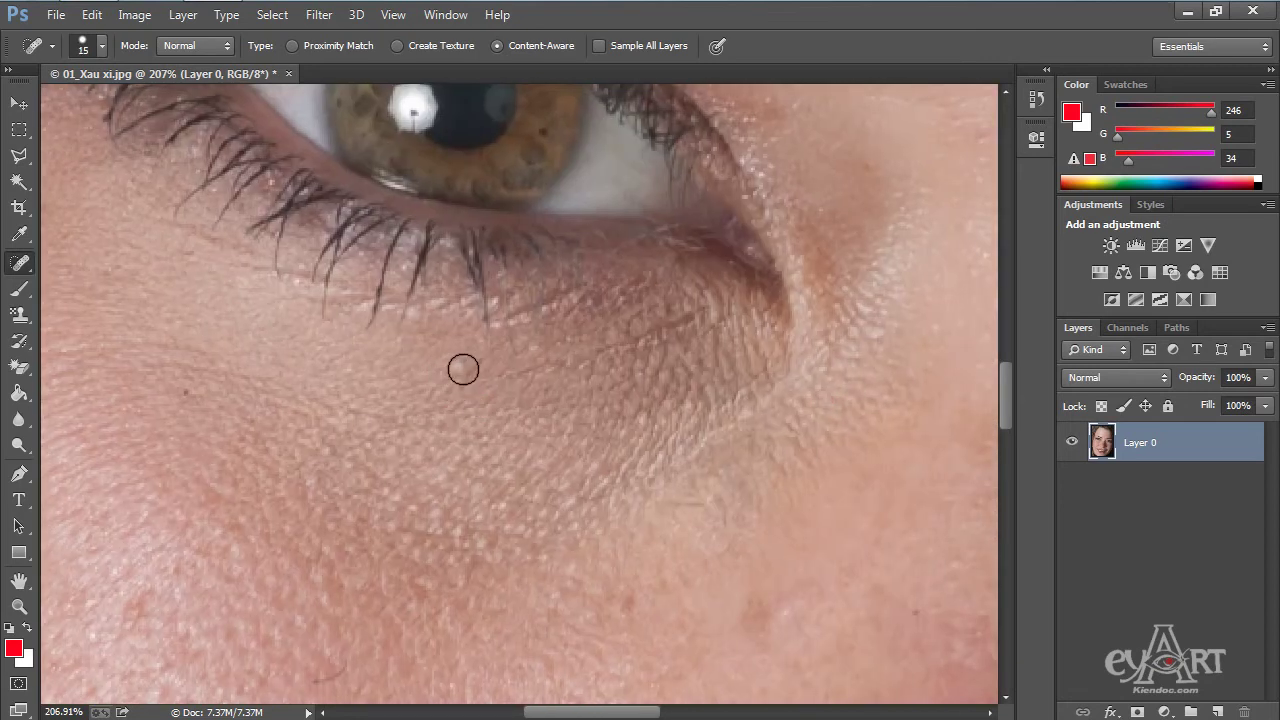
left_click(459, 367)
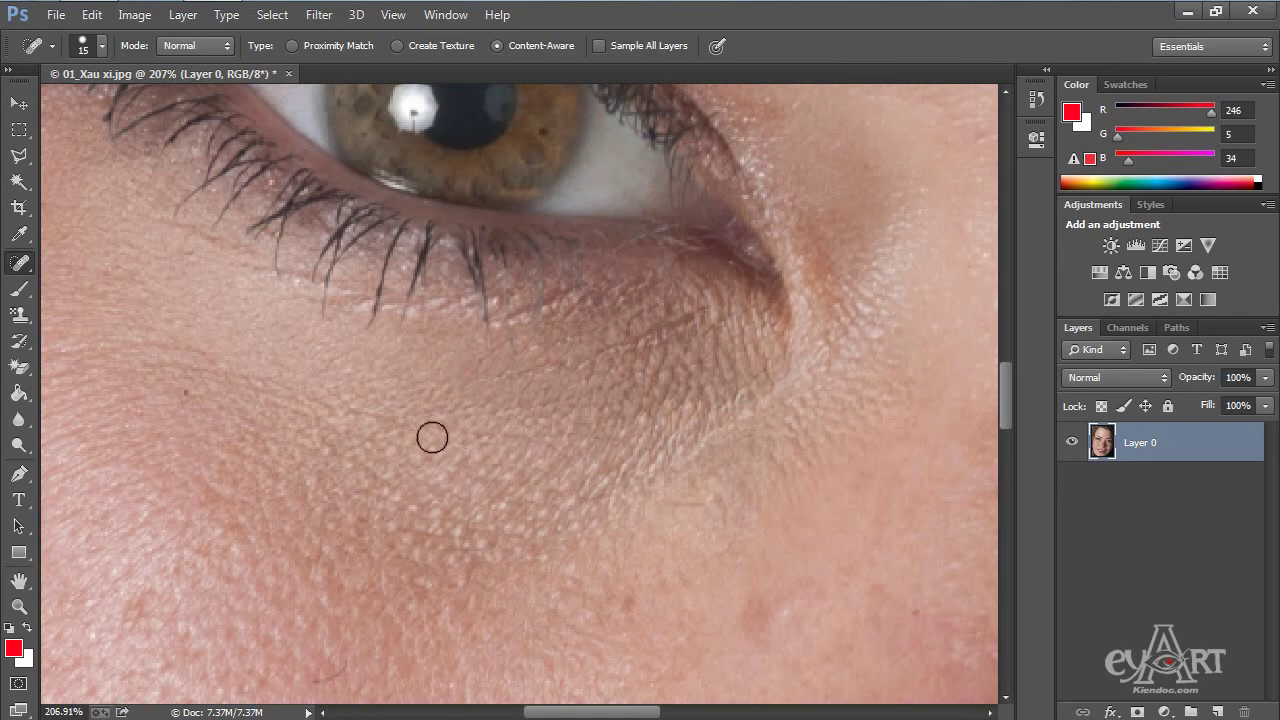
- Heal the small spots on the forehead above the fully lit eyebrow with the Spot Healing Brush
scroll(395, 425, "down", 8)
scroll(500, 471, "down", 3)
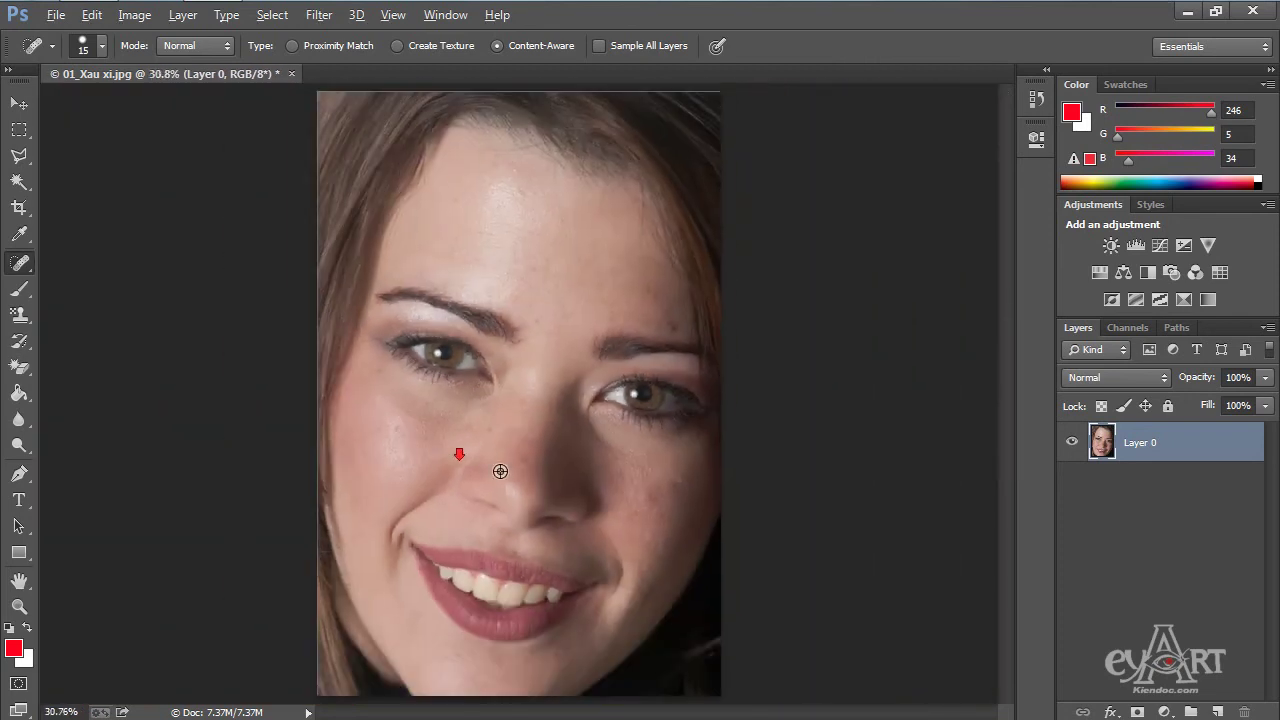
scroll(543, 294, "up", 5)
scroll(550, 301, "up", 2)
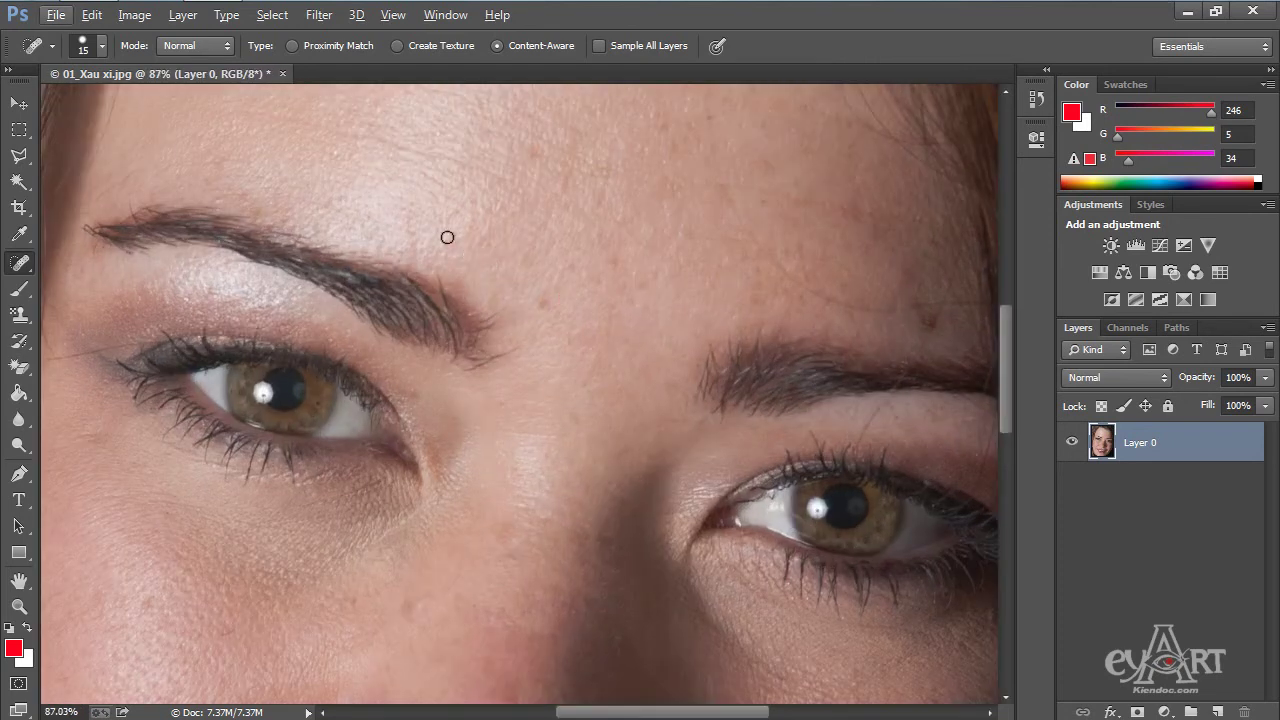
scroll(360, 251, "up", 4)
scroll(363, 350, "up", 1)
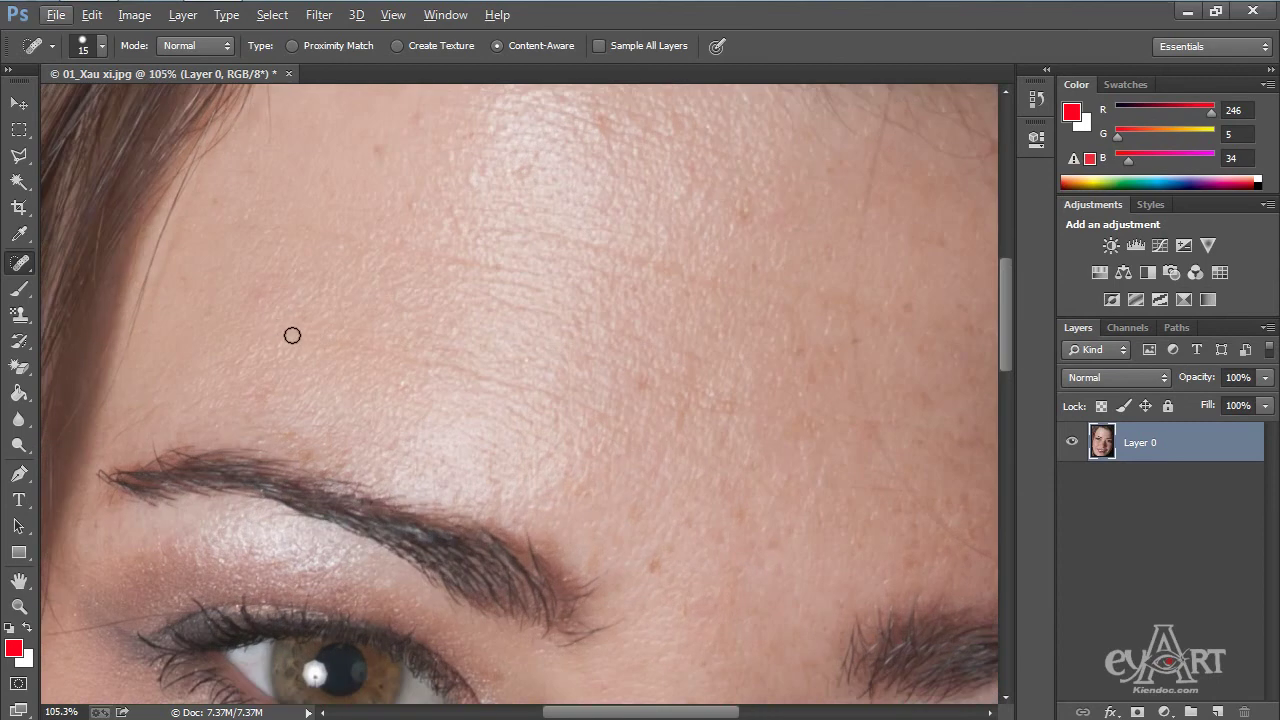
mouse_move(289, 336)
left_mouse_down()
mouse_move(466, 368)
mouse_move(637, 420)
left_mouse_up()
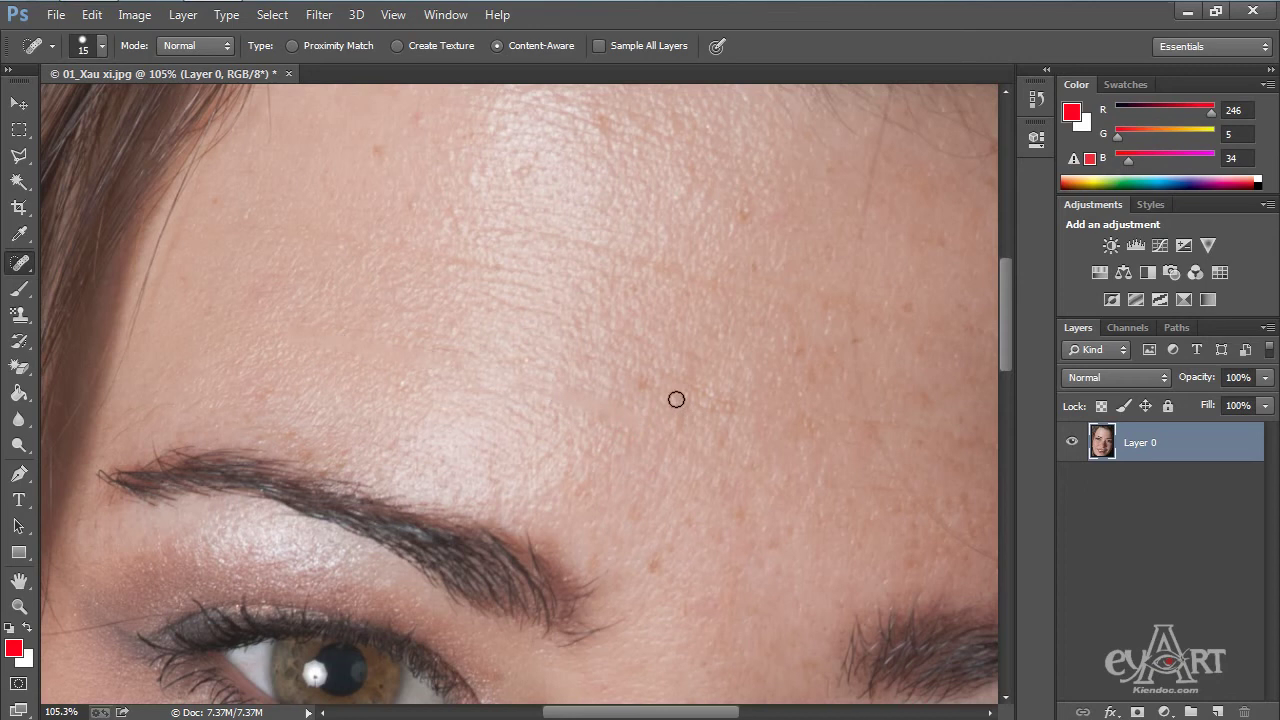
- Heal further small spots across the middle and shaded side of the forehead with the Spot Healing Brush at size 15
key("space")
left_click_drag(601, 307, 294, 403)
left_click(294, 405)
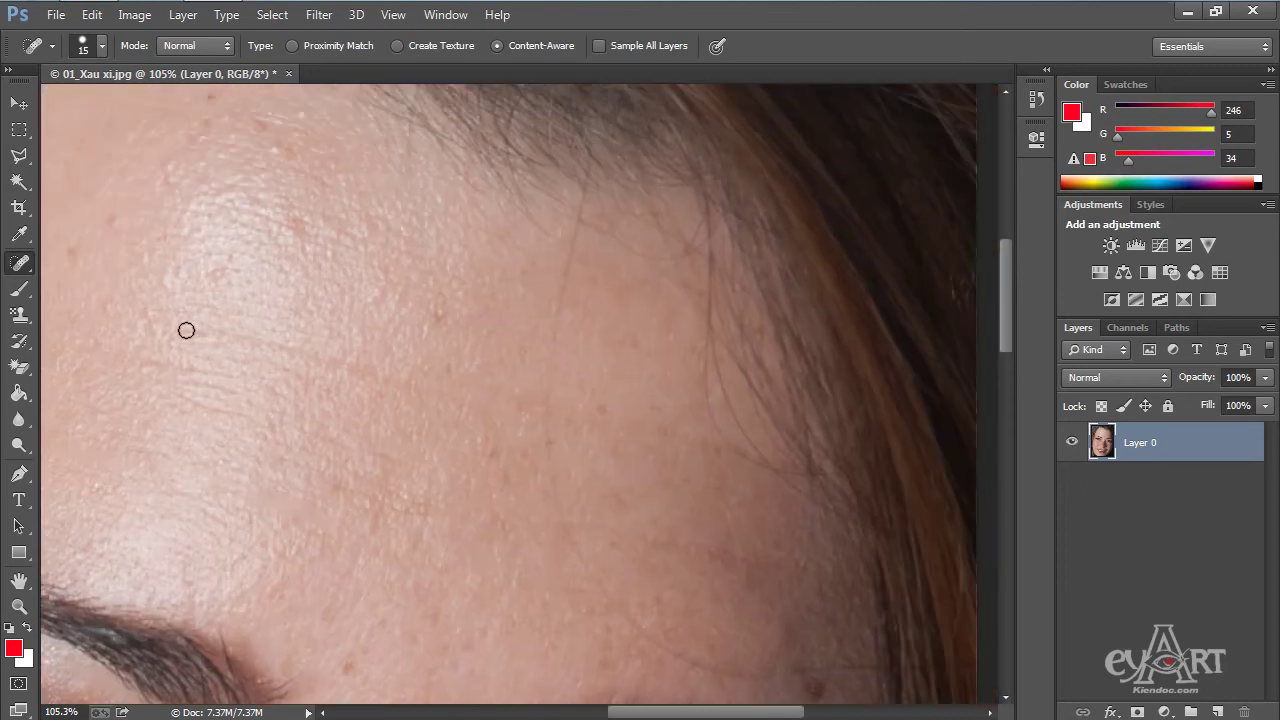
mouse_move(176, 328)
left_mouse_down()
mouse_move(264, 337)
mouse_move(491, 409)
left_mouse_up()
key("space")
left_click_drag(190, 373, 604, 362)
left_click_drag(398, 324, 711, 371)
key("space")
mouse_move(607, 353)
left_mouse_down()
mouse_move(200, 329)
mouse_move(266, 264)
left_mouse_up()
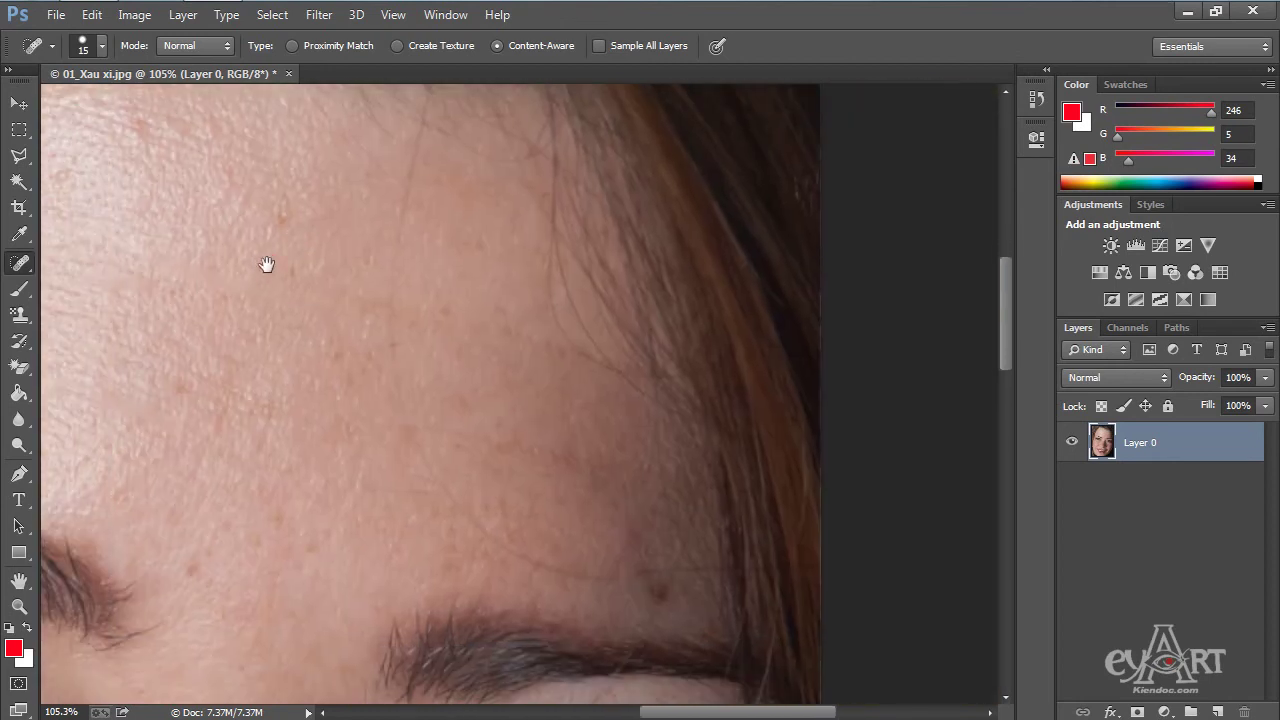
key("ctrl+0")
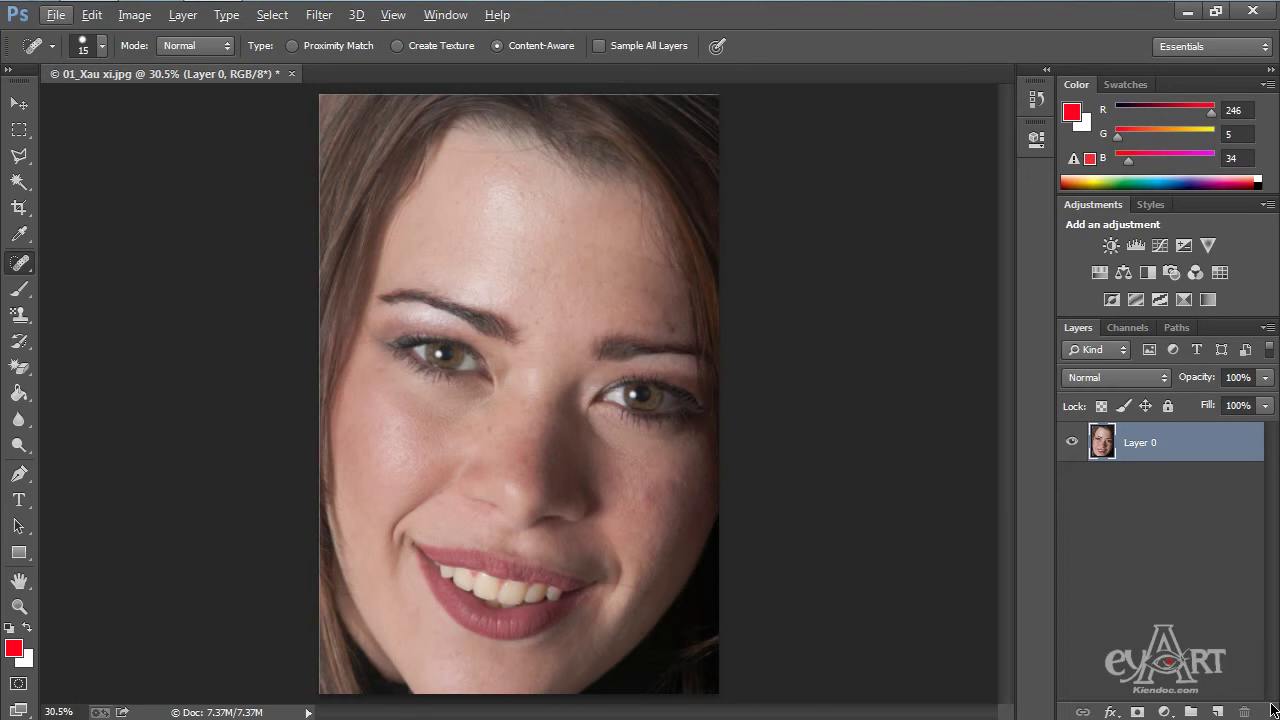
- Try to remove the stray hair running from the mouth corner across the cheek with the Spot Healing Brush
left_click(19, 263)
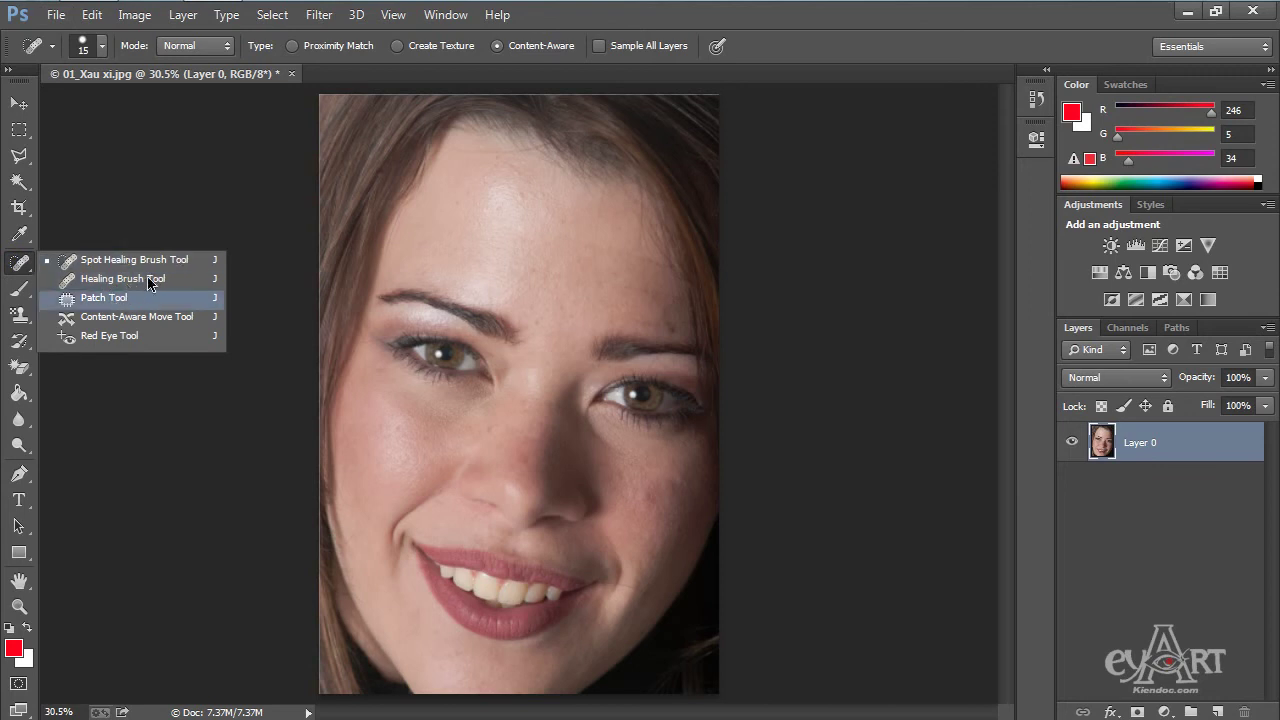
left_click(116, 278)
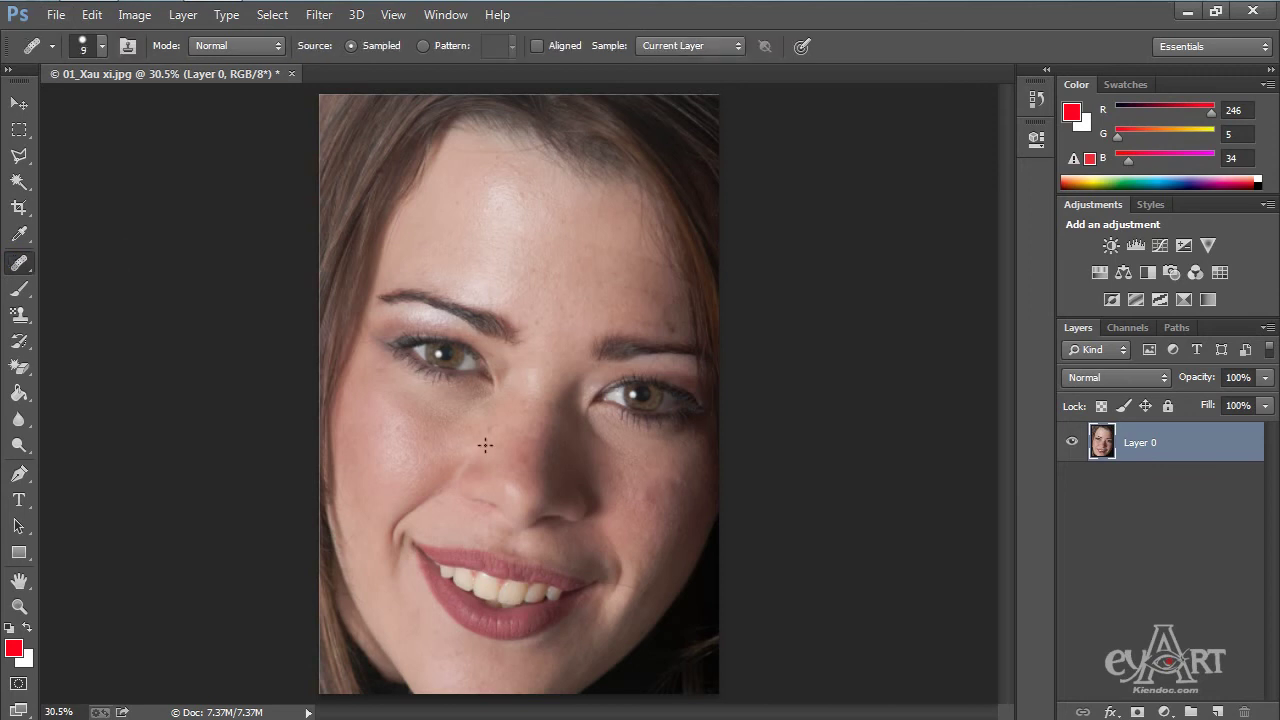
scroll(600, 609, "up", 6)
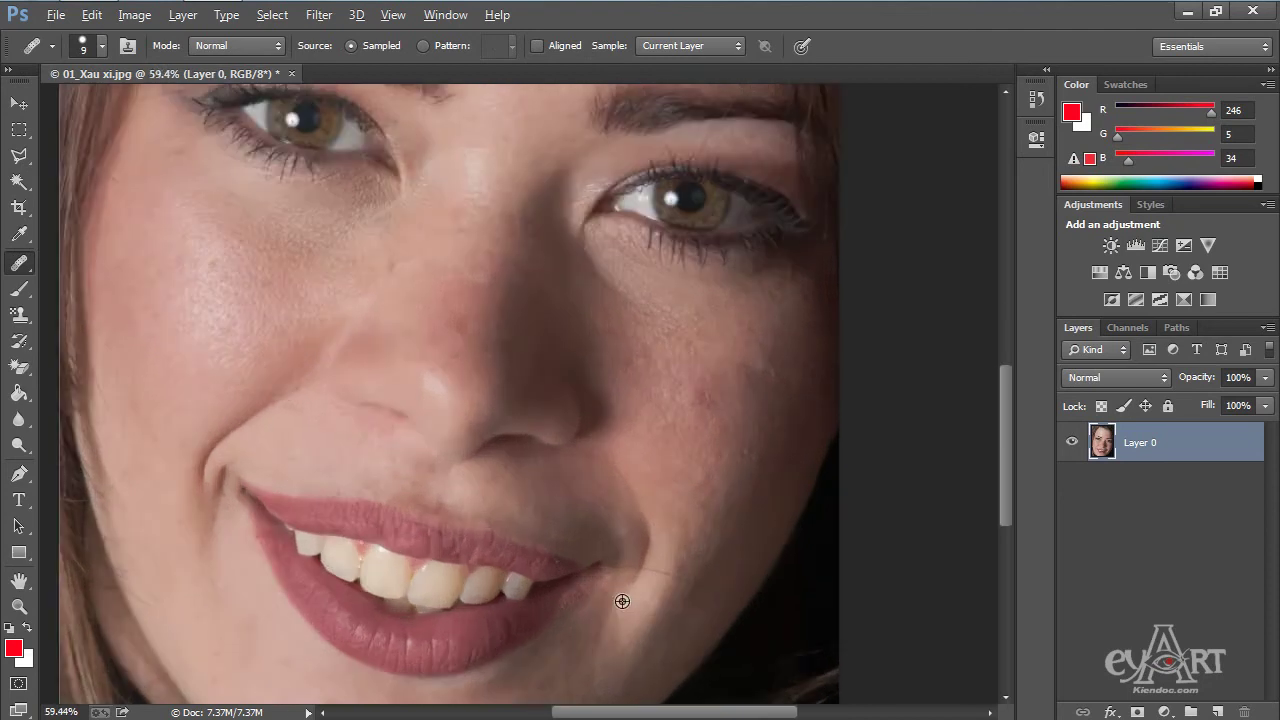
left_click_drag(709, 580, 640, 457)
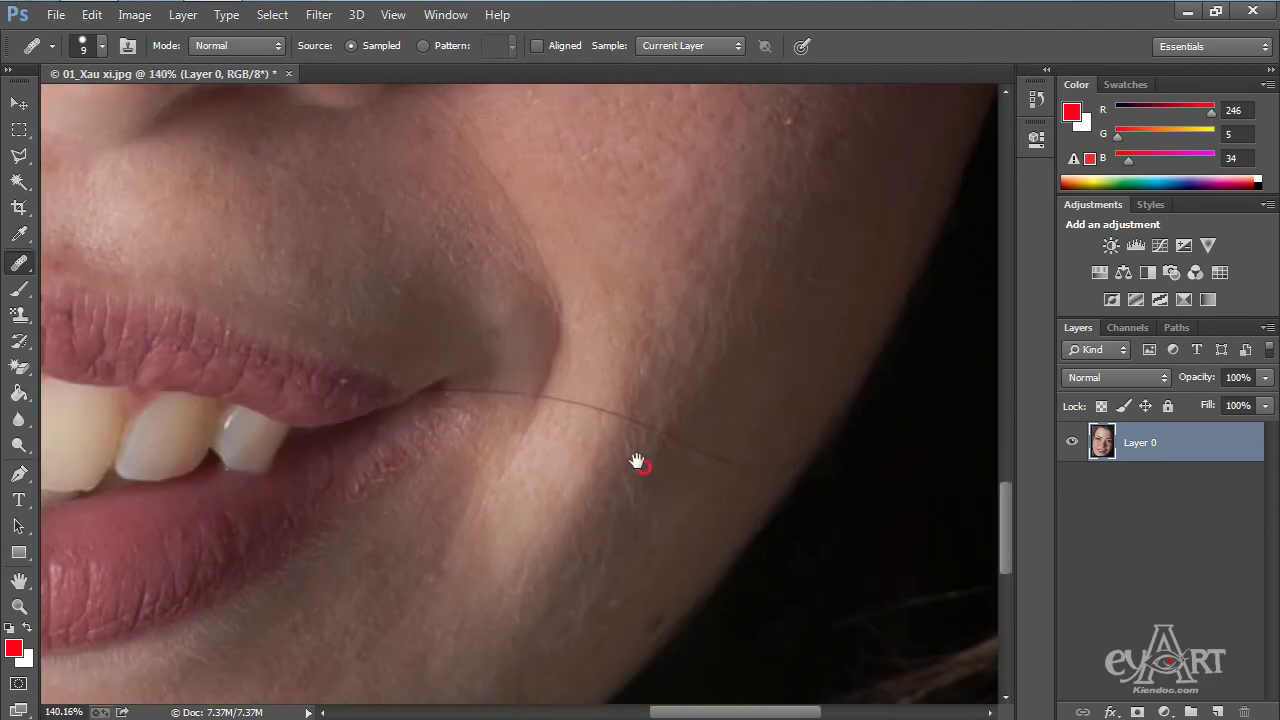
right_click(18, 265)
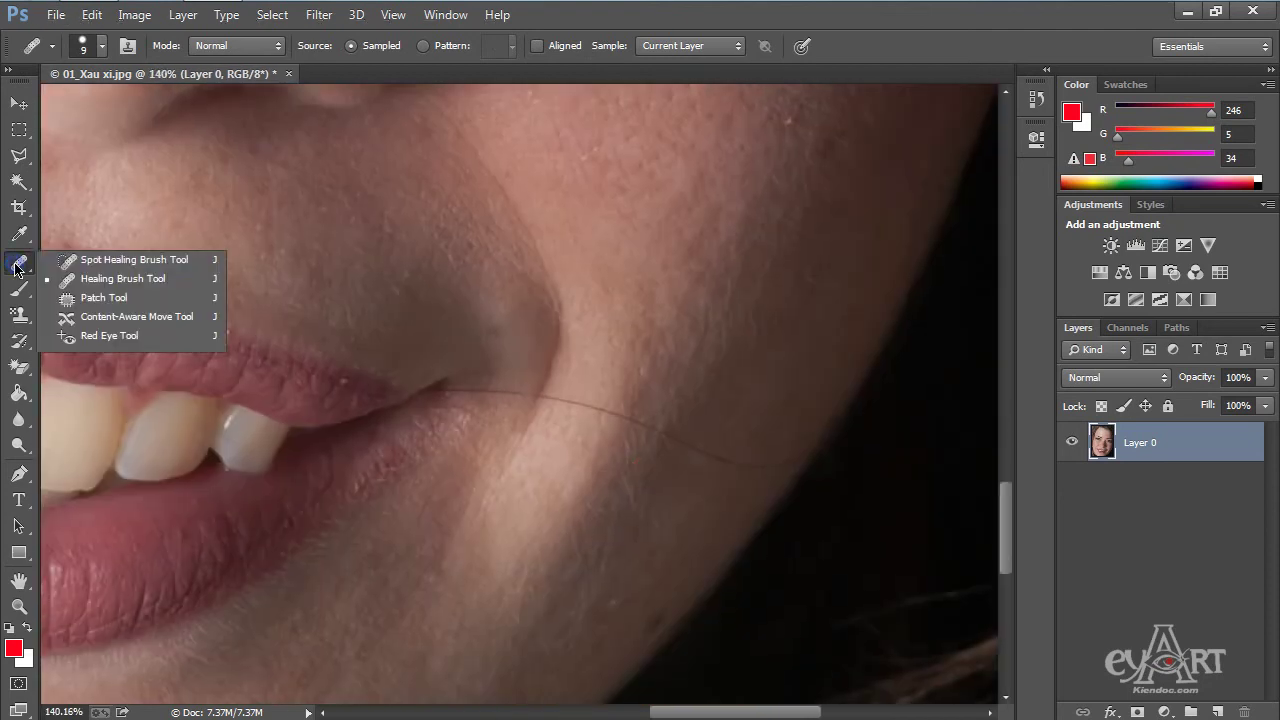
left_click(124, 258)
mouse_move(443, 388)
left_mouse_down()
mouse_move(546, 398)
mouse_move(792, 462)
mouse_move(711, 462)
mouse_move(636, 438)
left_mouse_up()
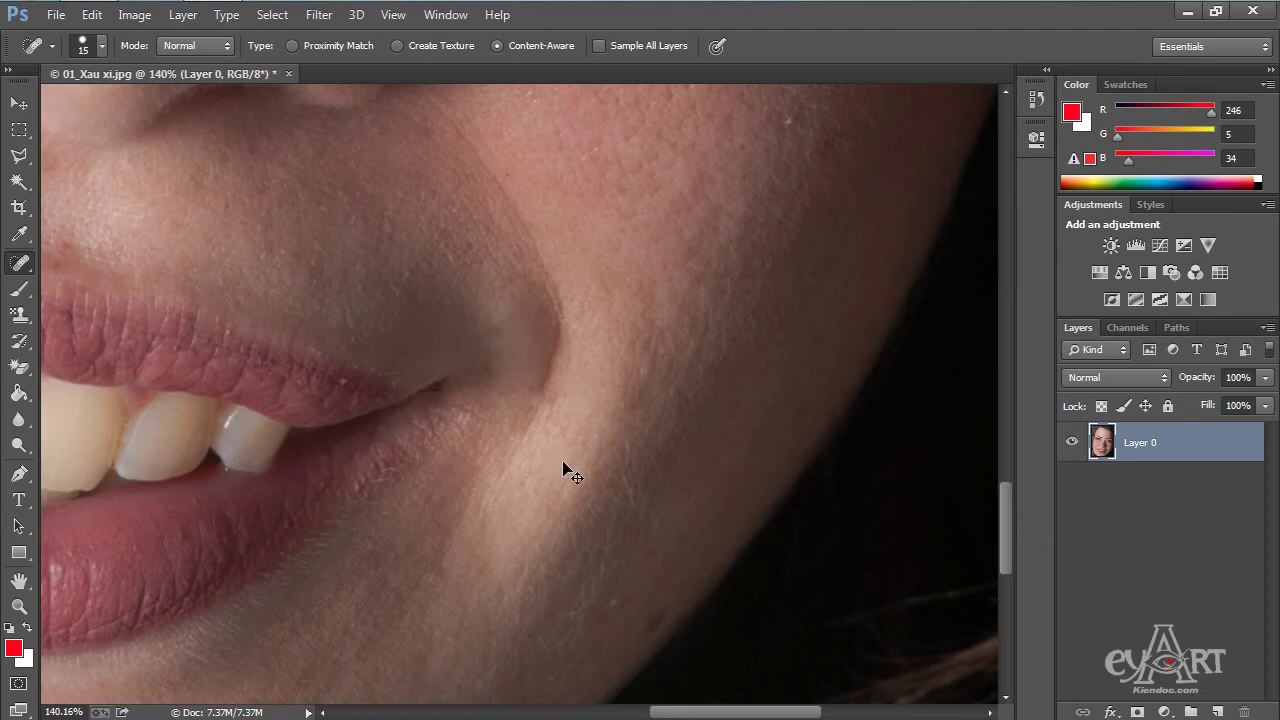
key("ctrl+z")
- Paint out the stray hair across the cheek toward the jaw with the Healing Brush, using clean skin sampled just beside it as source
right_click(19, 262)
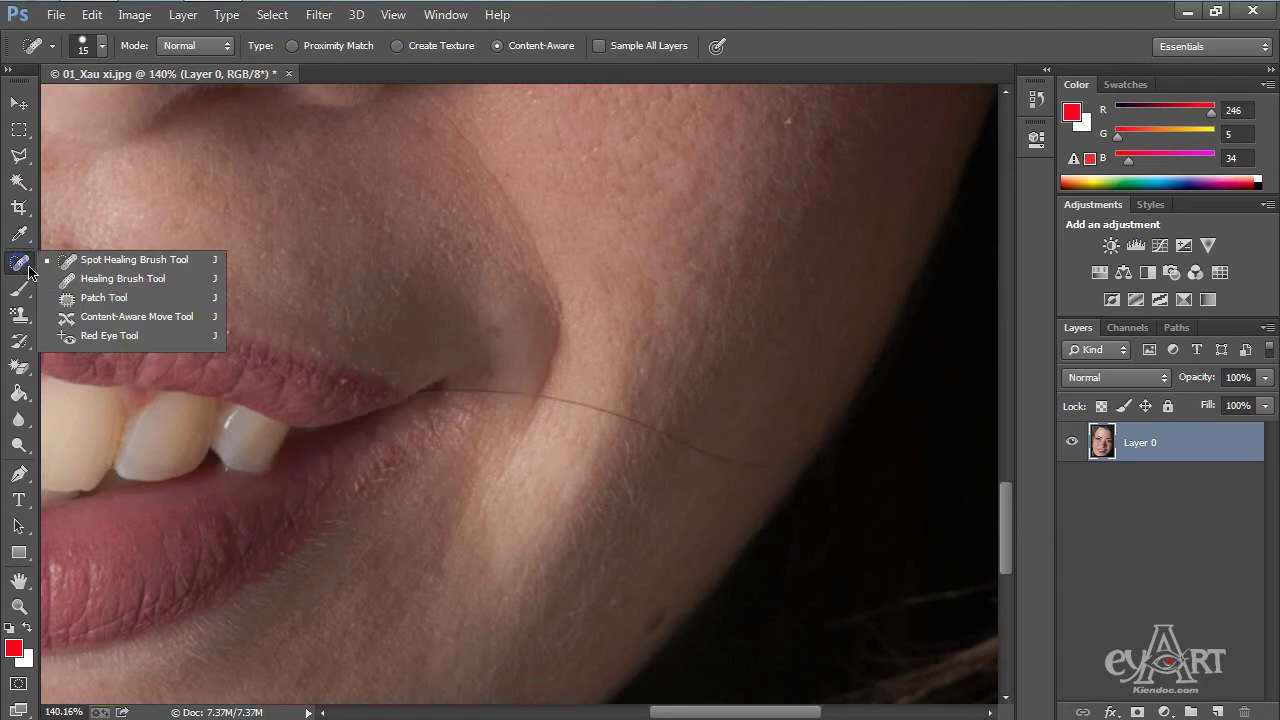
left_click(119, 281)
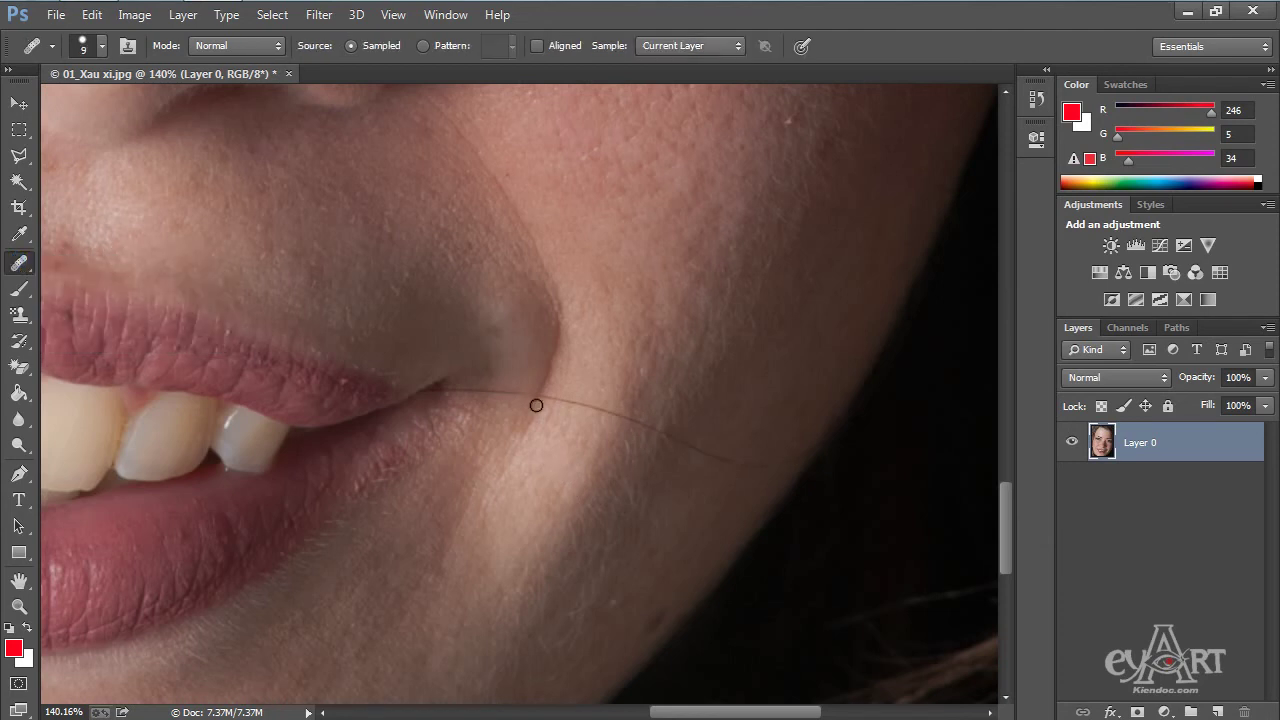
left_click(484, 388)
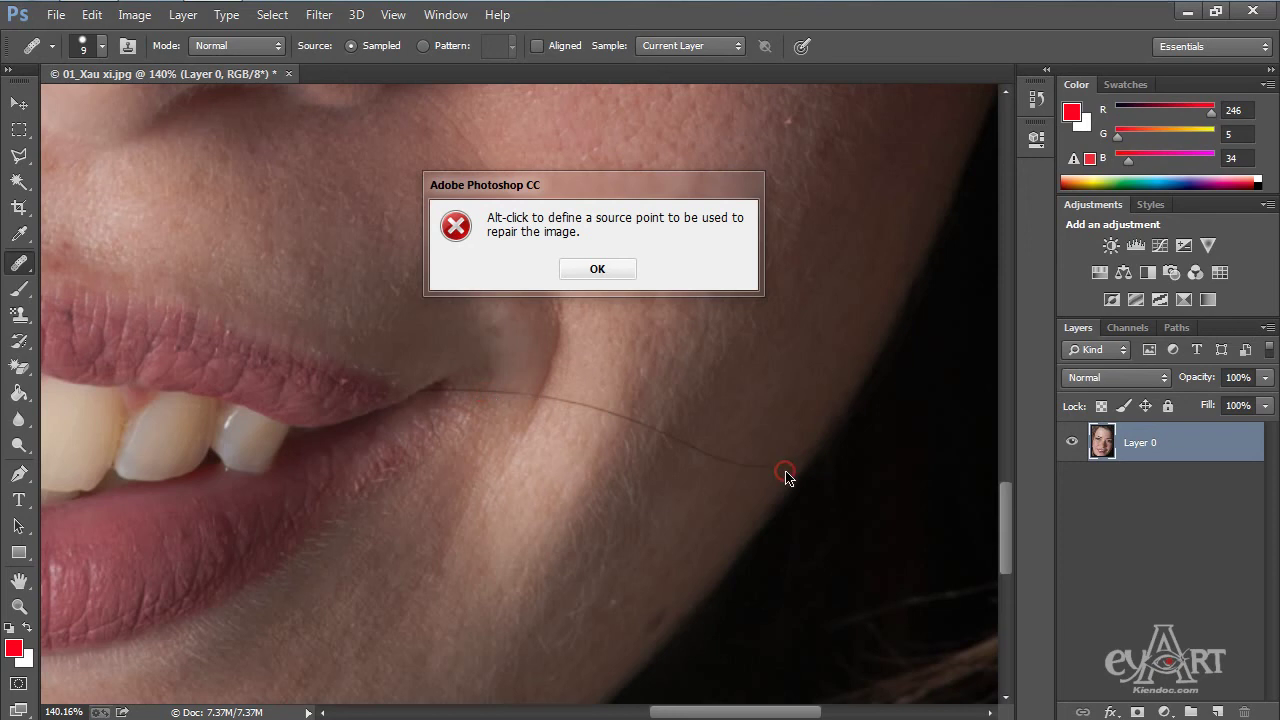
left_click(597, 269)
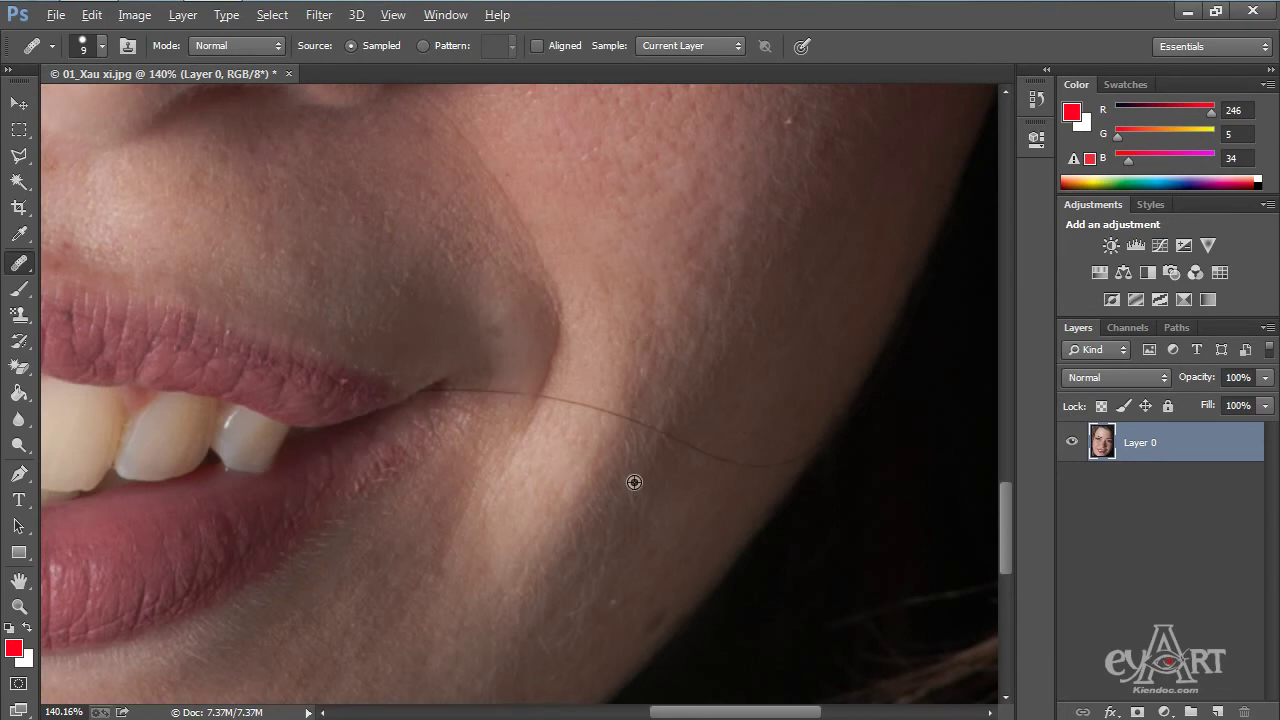
scroll(574, 417, "up", 3)
left_click_drag(722, 461, 567, 393)
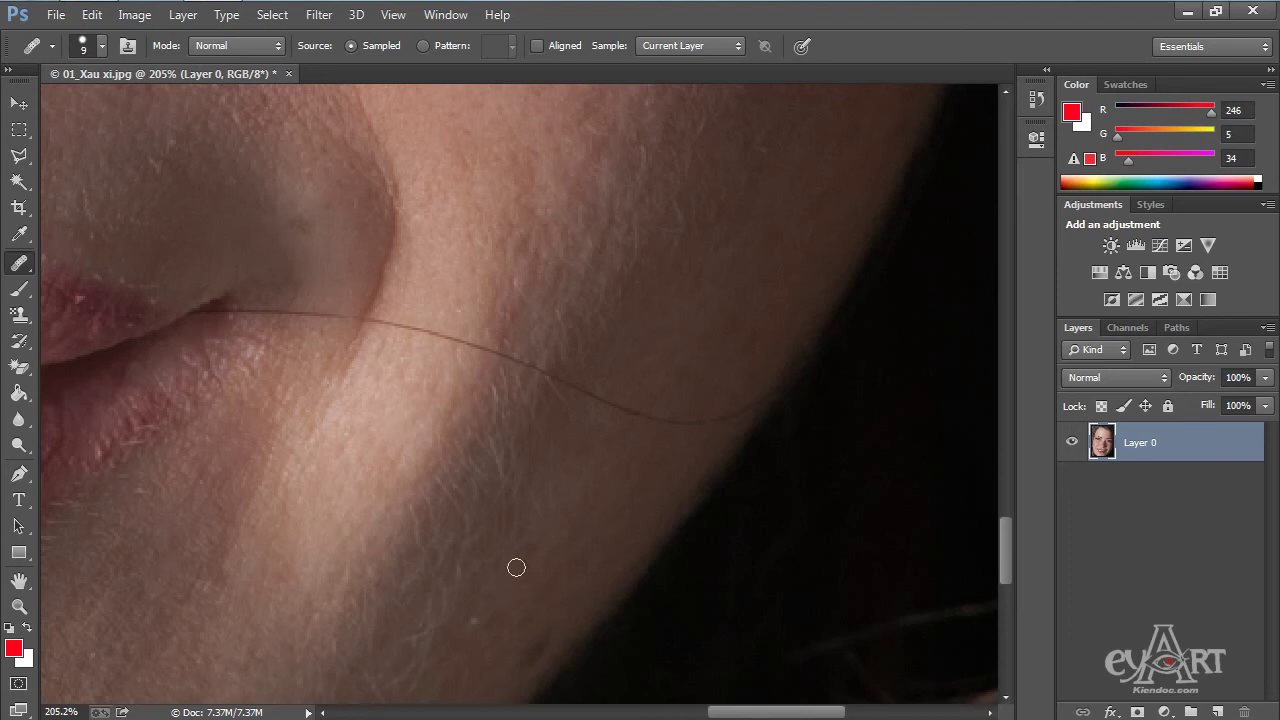
left_click(415, 351, "alt")
mouse_move(423, 330)
left_mouse_down()
mouse_move(459, 366)
mouse_move(468, 344)
mouse_move(634, 411)
mouse_move(724, 420)
left_mouse_up()
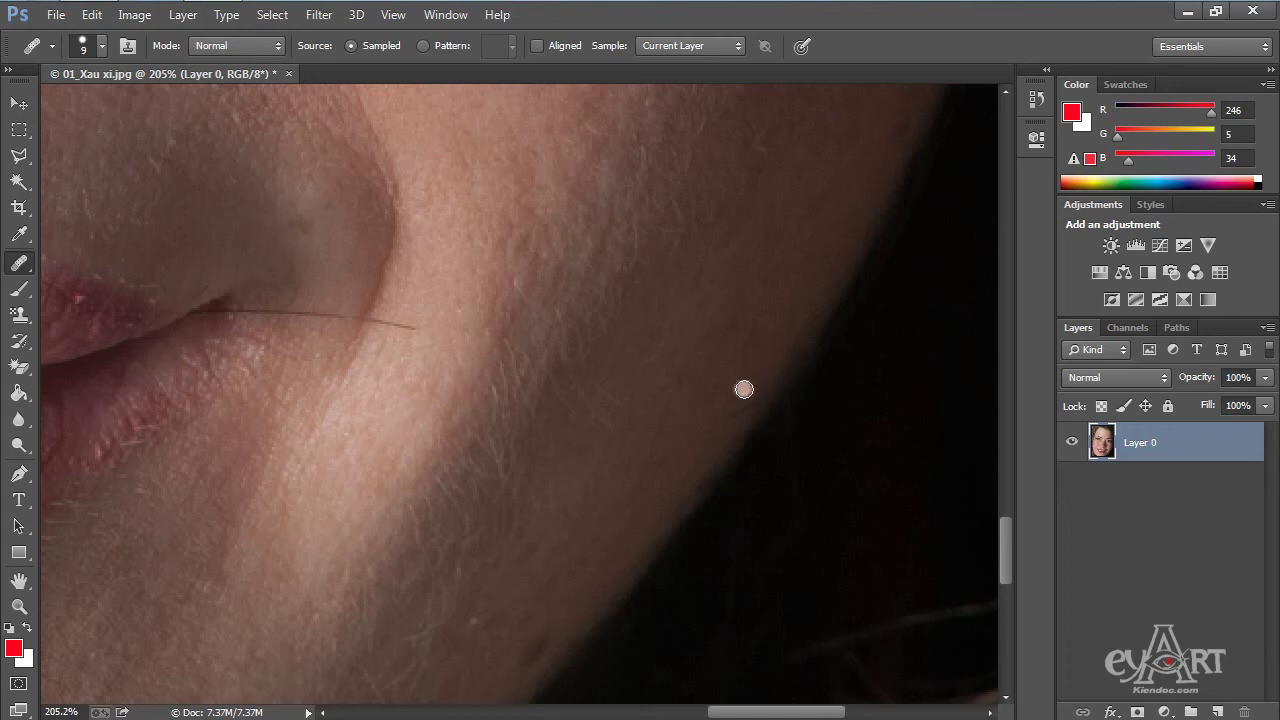
- Resample skin near the jawline and heal the end of the stray hair at the edge of the face
left_click(732, 390, "alt")
left_click_drag(736, 414, 760, 399)
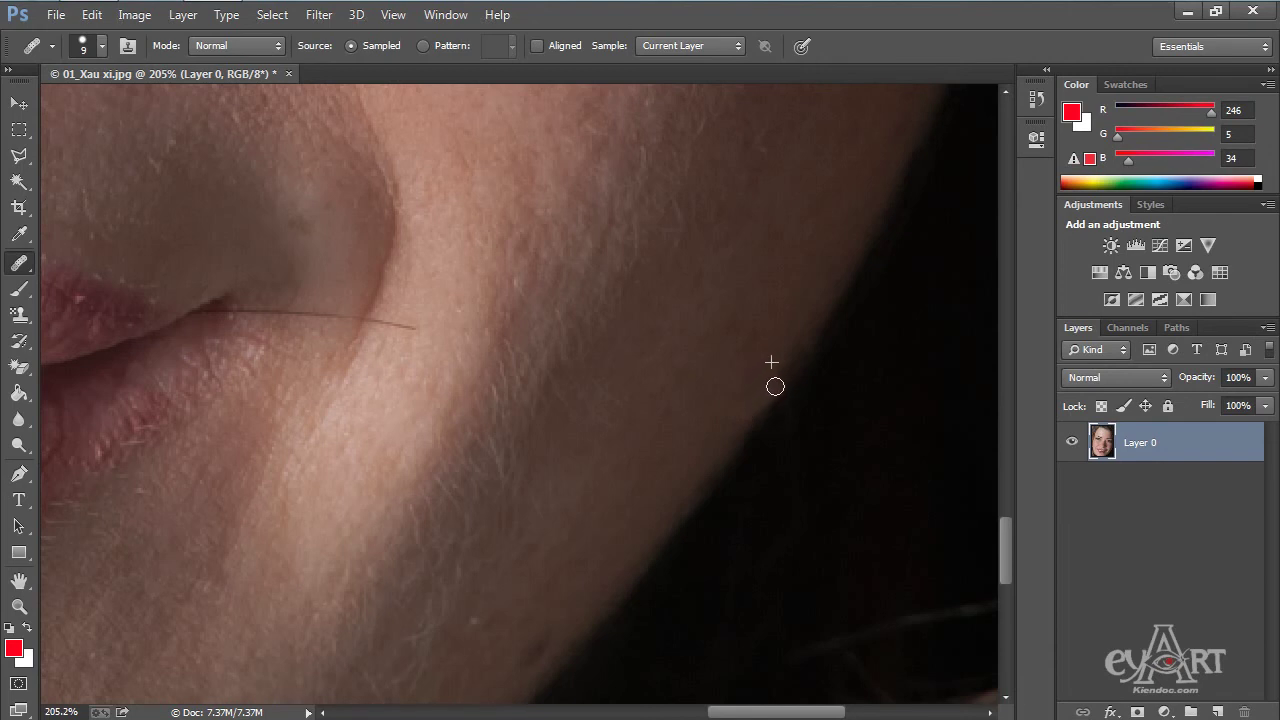
left_click(775, 386)
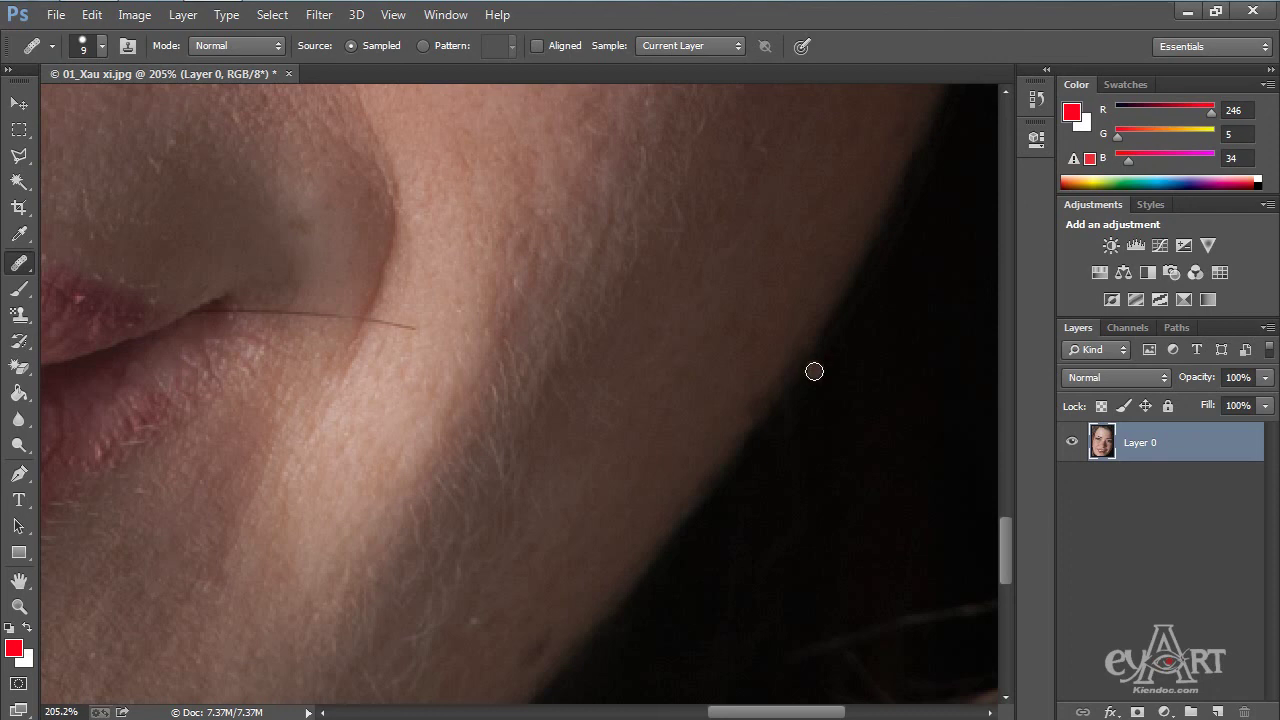
- Resample skin beside the jawline and heal a short stretch along the edge of the face with the Healing Brush
left_click(791, 343, "alt")
left_click_drag(770, 377, 759, 393)
- Paint out the hair between the cheek and the mouth corner with the Healing Brush at size 7, sampling skin just below it
left_click(566, 375)
scroll(535, 355, "up", 3)
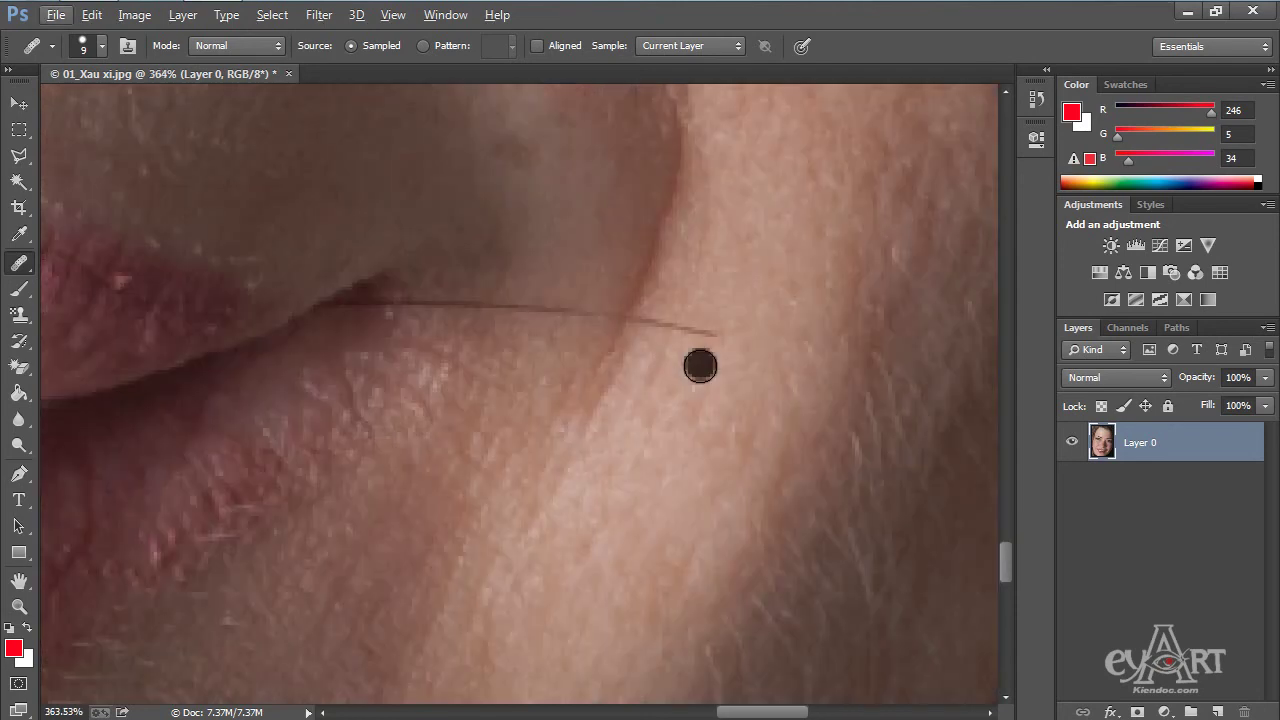
key("bracketleft")
key("bracketleft")
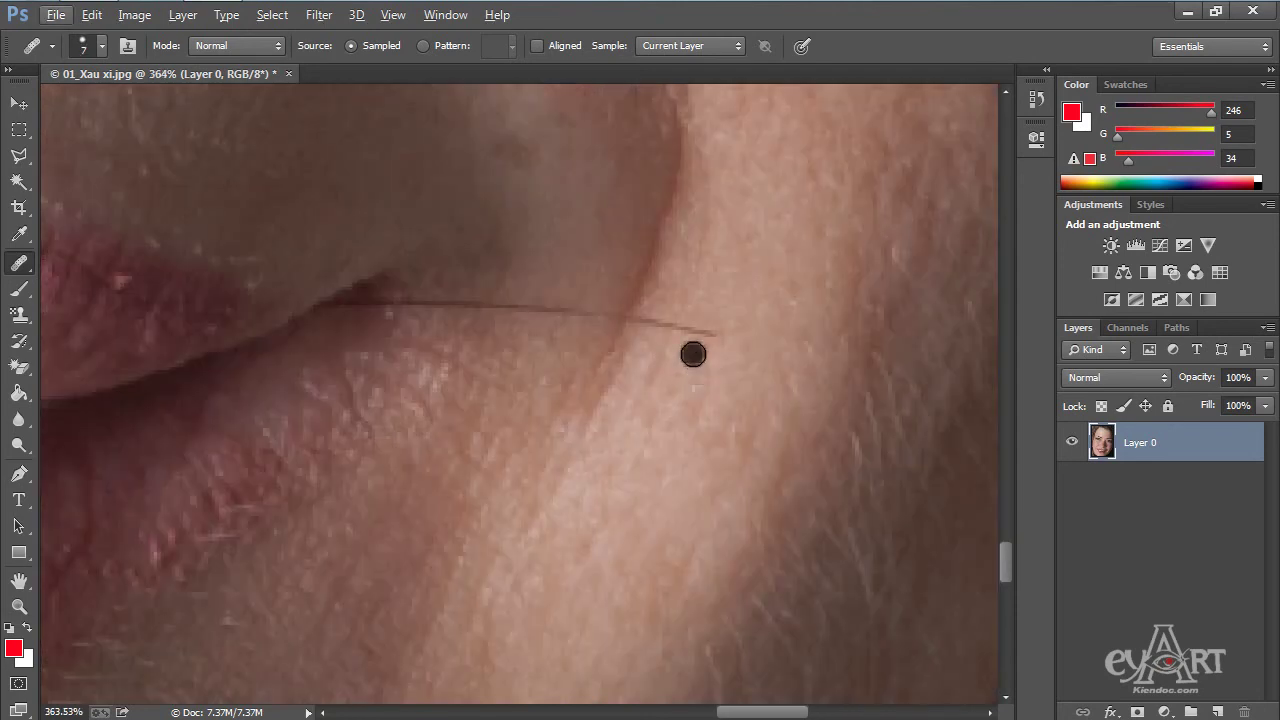
left_click(701, 354)
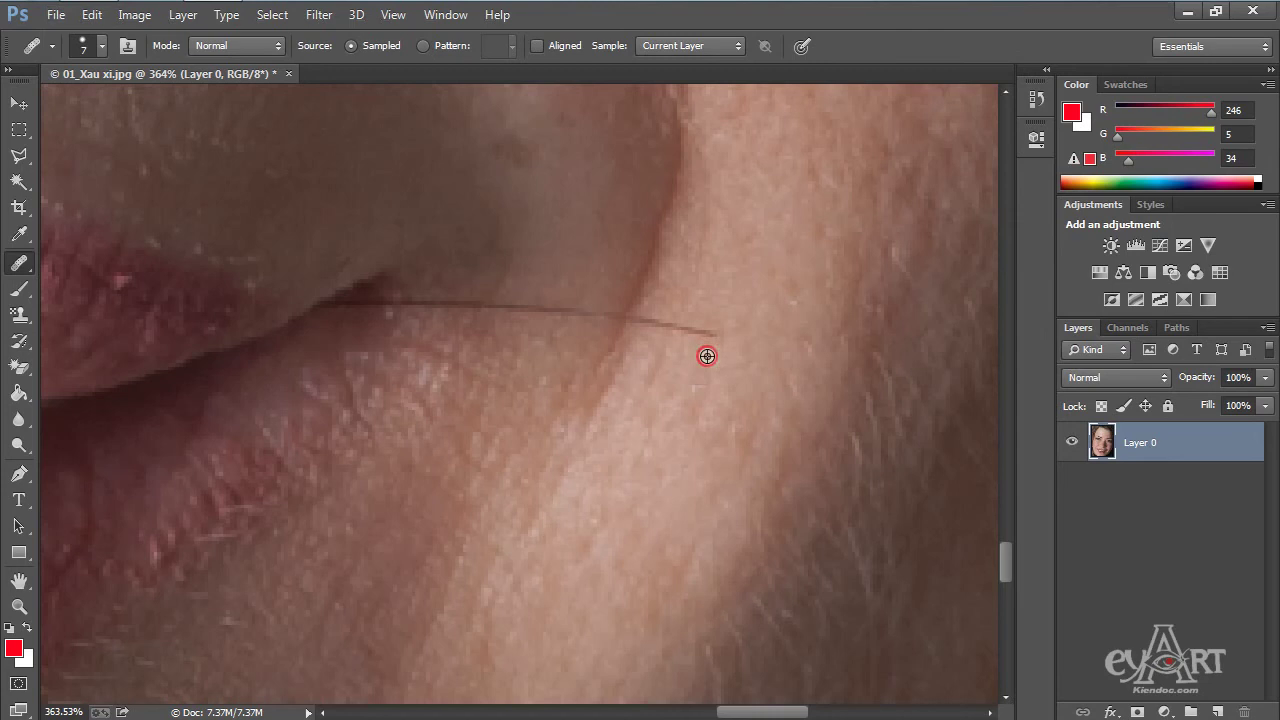
left_click_drag(714, 338, 641, 324)
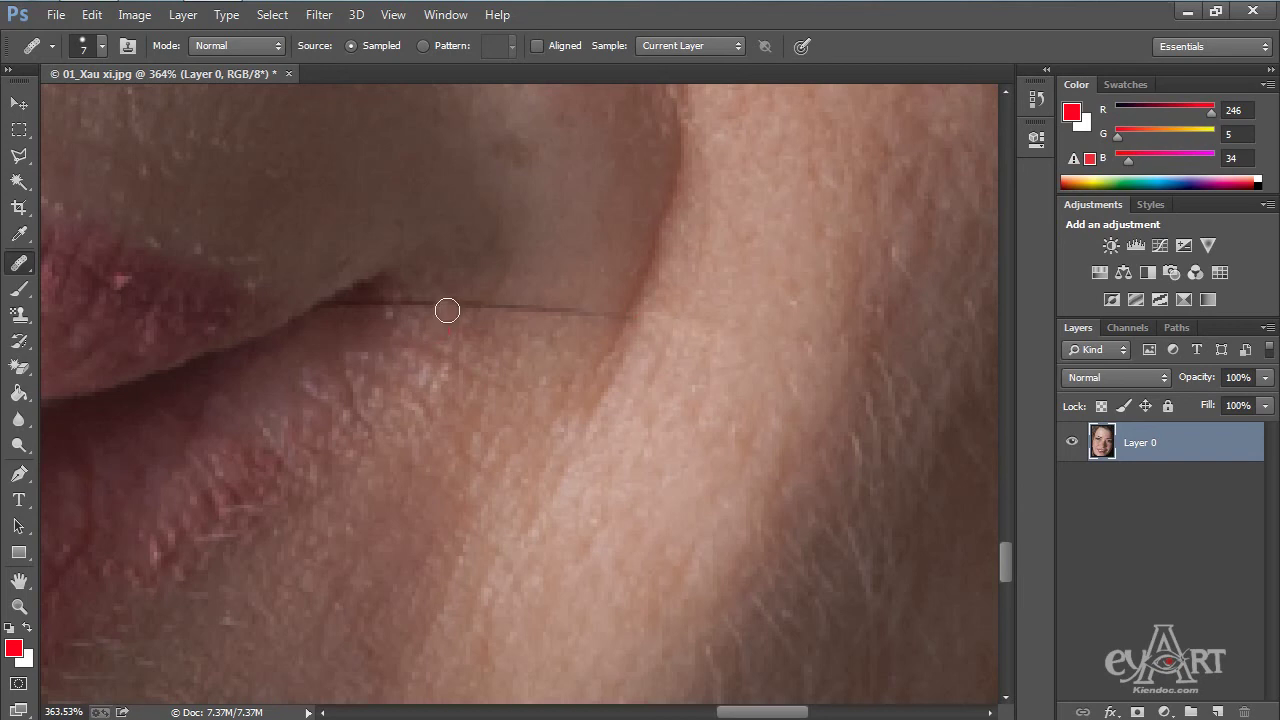
mouse_move(446, 306)
left_mouse_down()
mouse_move(574, 306)
mouse_move(608, 320)
left_mouse_up()
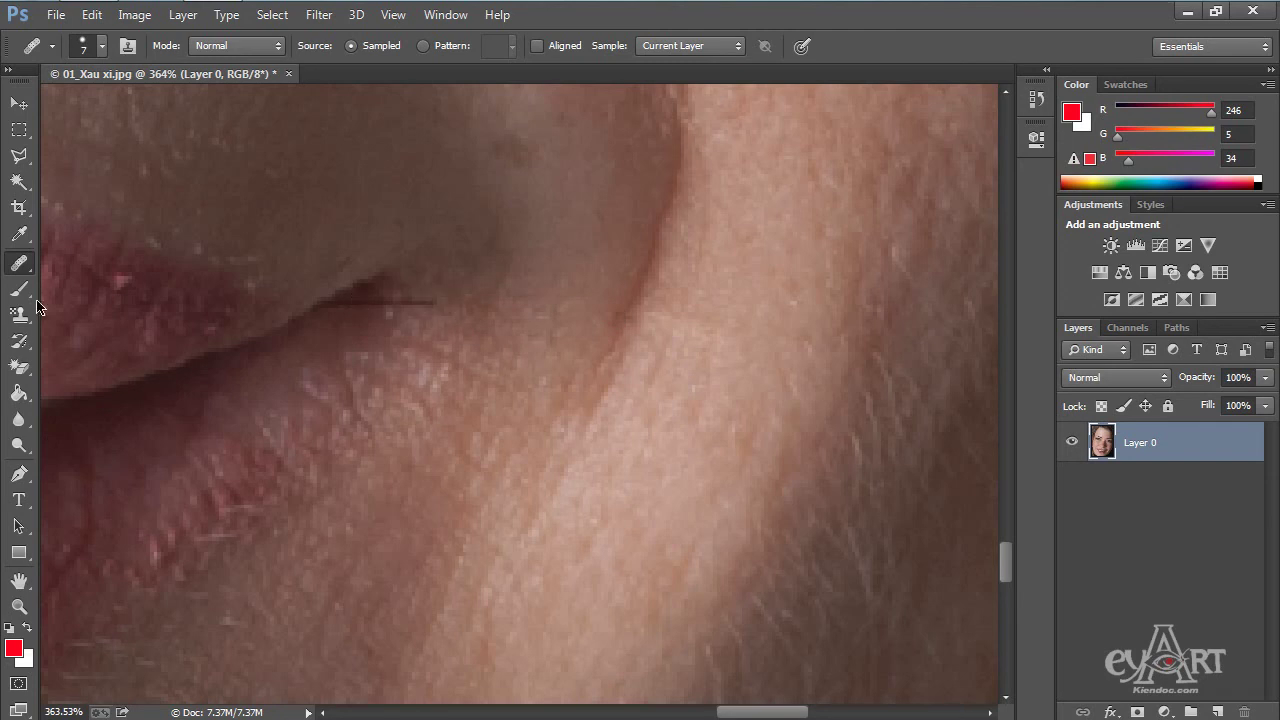
- Remove the last piece of hair at the mouth corner with the Spot Healing Brush at size 6
right_click(18, 262)
left_click(110, 258)
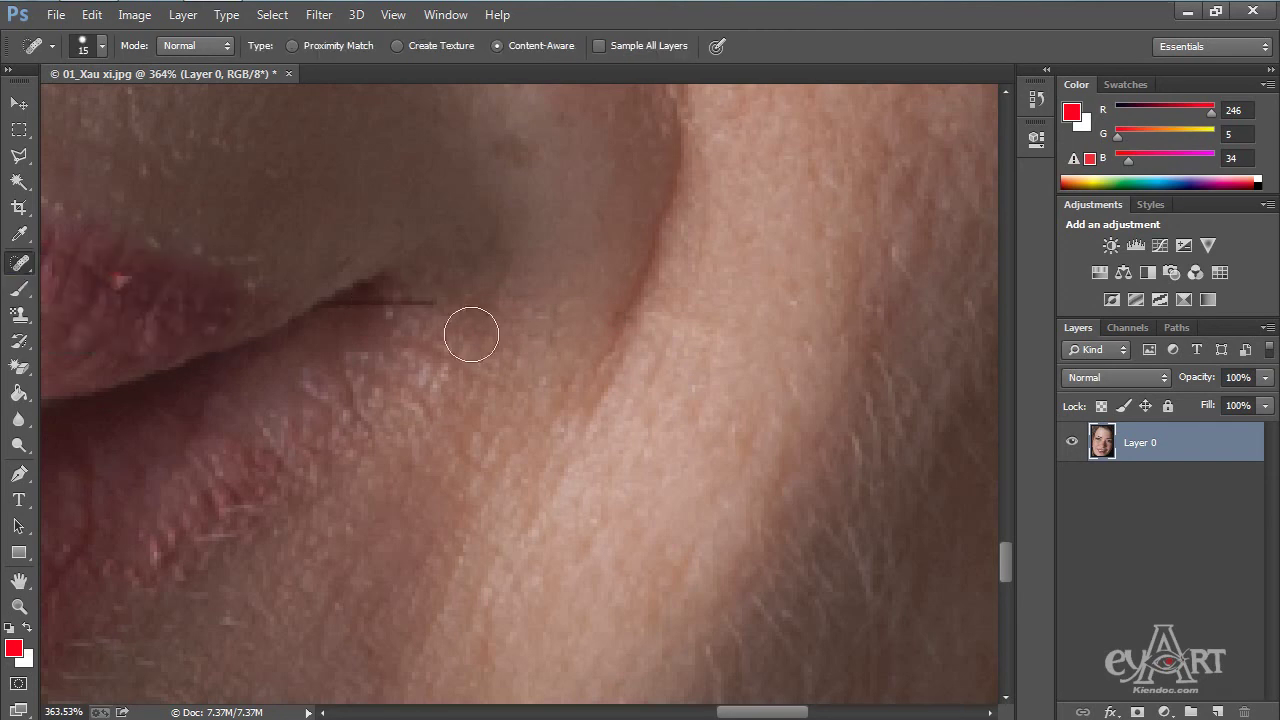
key("bracketleft")
key("bracketleft")
key("bracketleft")
key("bracketleft")
left_click_drag(433, 302, 341, 308)
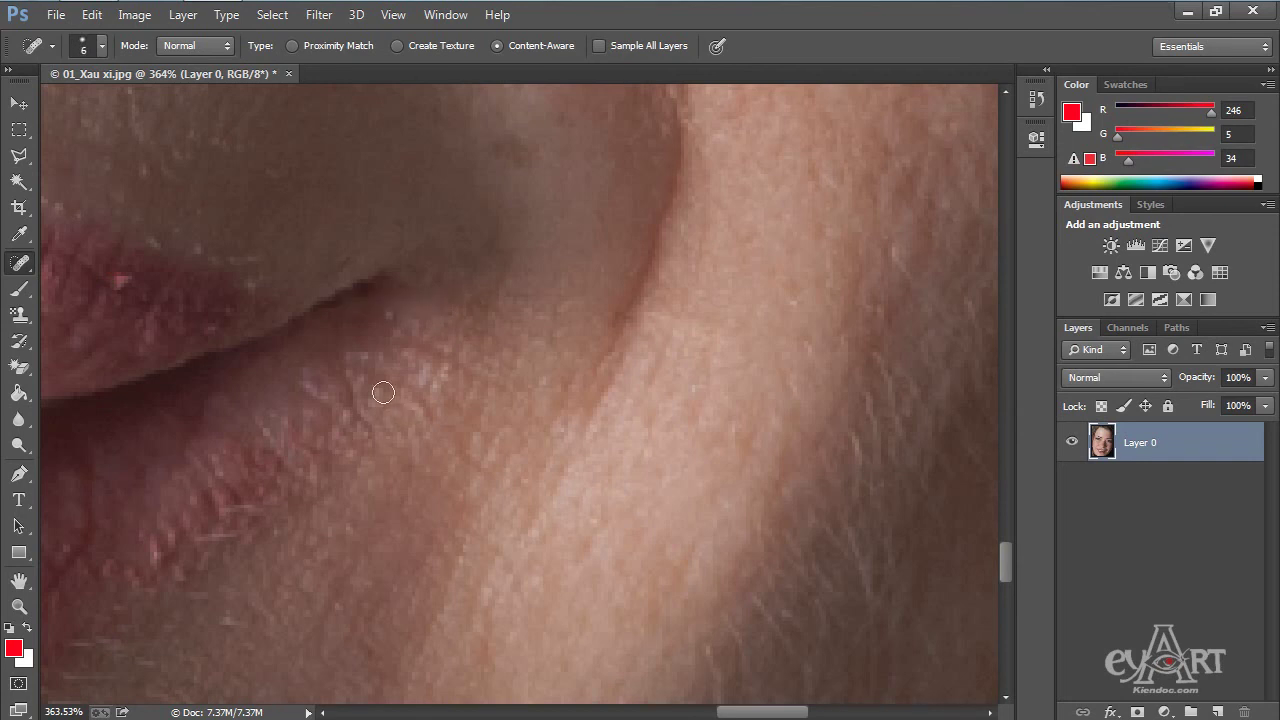
scroll(377, 391, "down", 8)
scroll(500, 424, "down", 1)
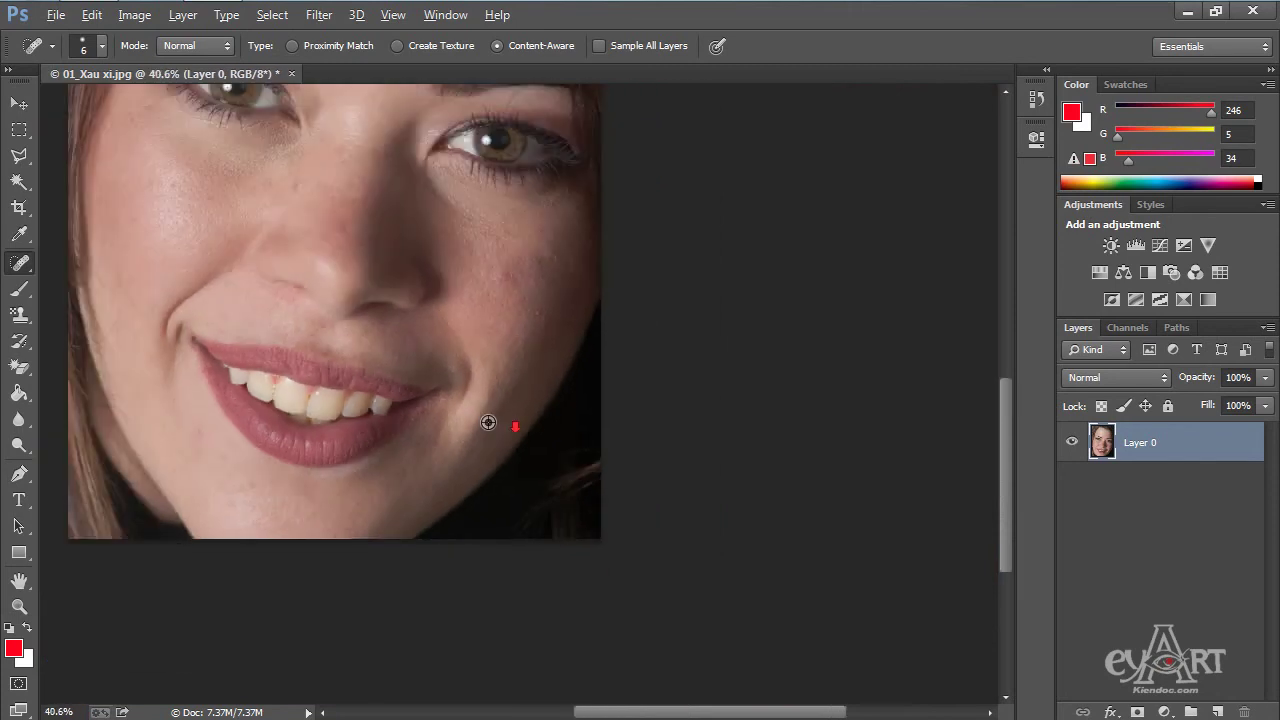
scroll(482, 388, "up", 7)
scroll(493, 381, "down", 8)
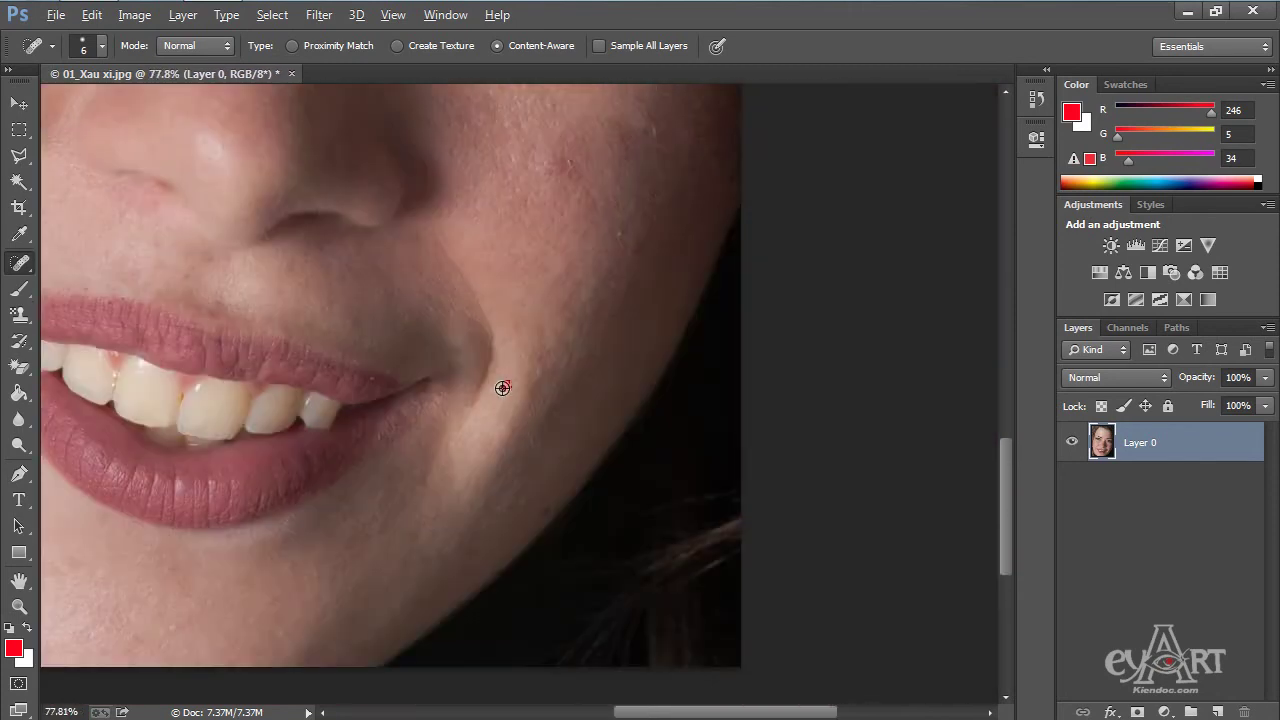
scroll(494, 388, "up", 2)
key("alt")
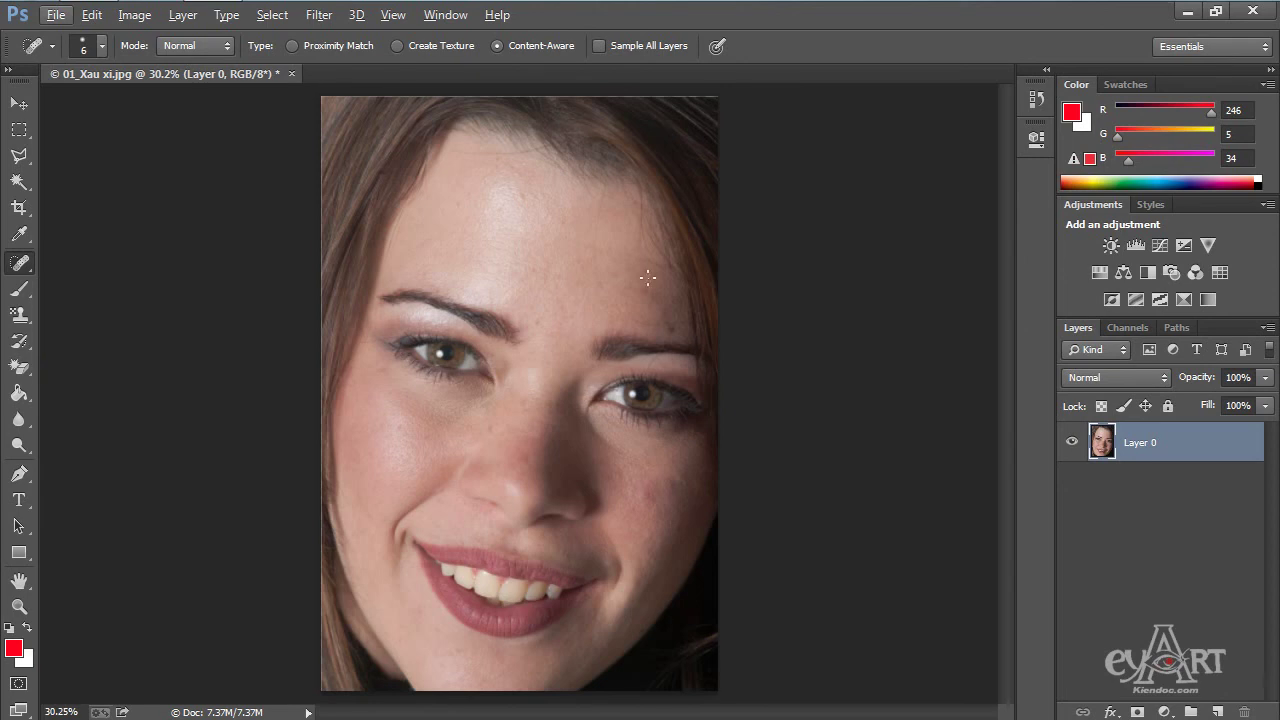
- Remove the thin strand hanging from the hairline down the upper forehead with the Spot Healing Brush at size 9
right_click(21, 266)
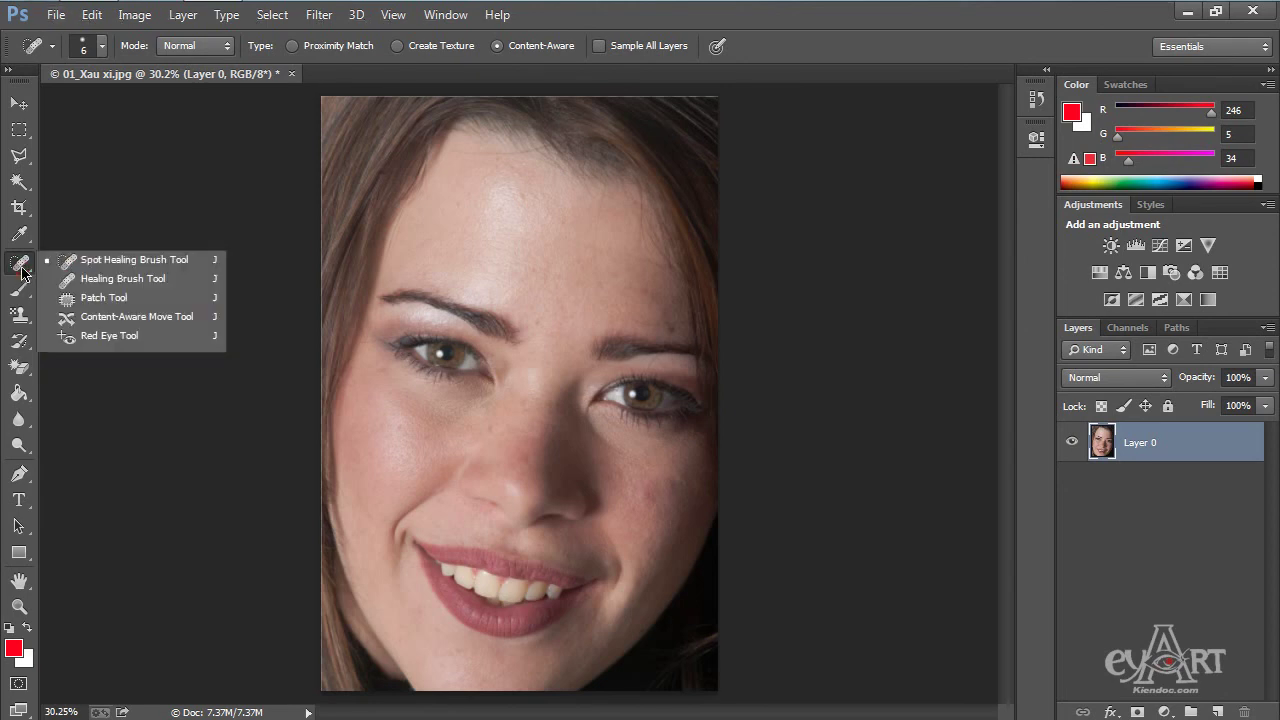
left_click(120, 255)
scroll(633, 228, "up", 2)
scroll(633, 228, "up", 5)
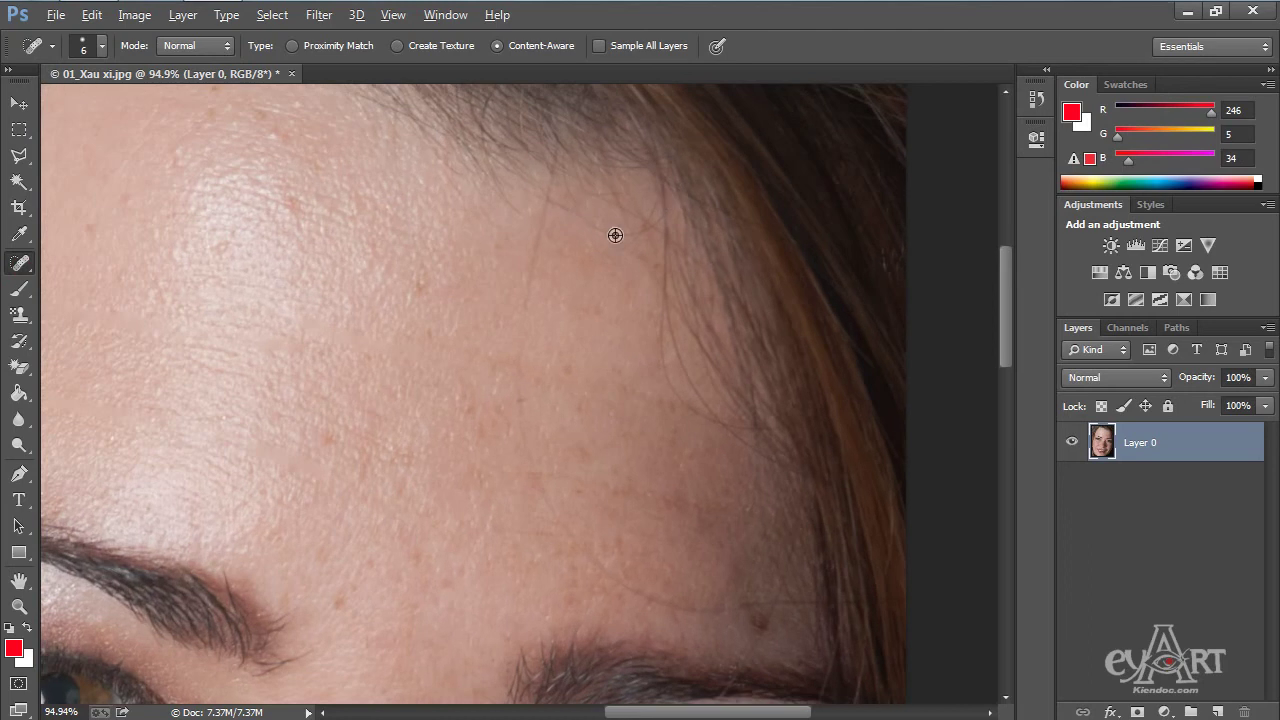
scroll(539, 192, "up", 1)
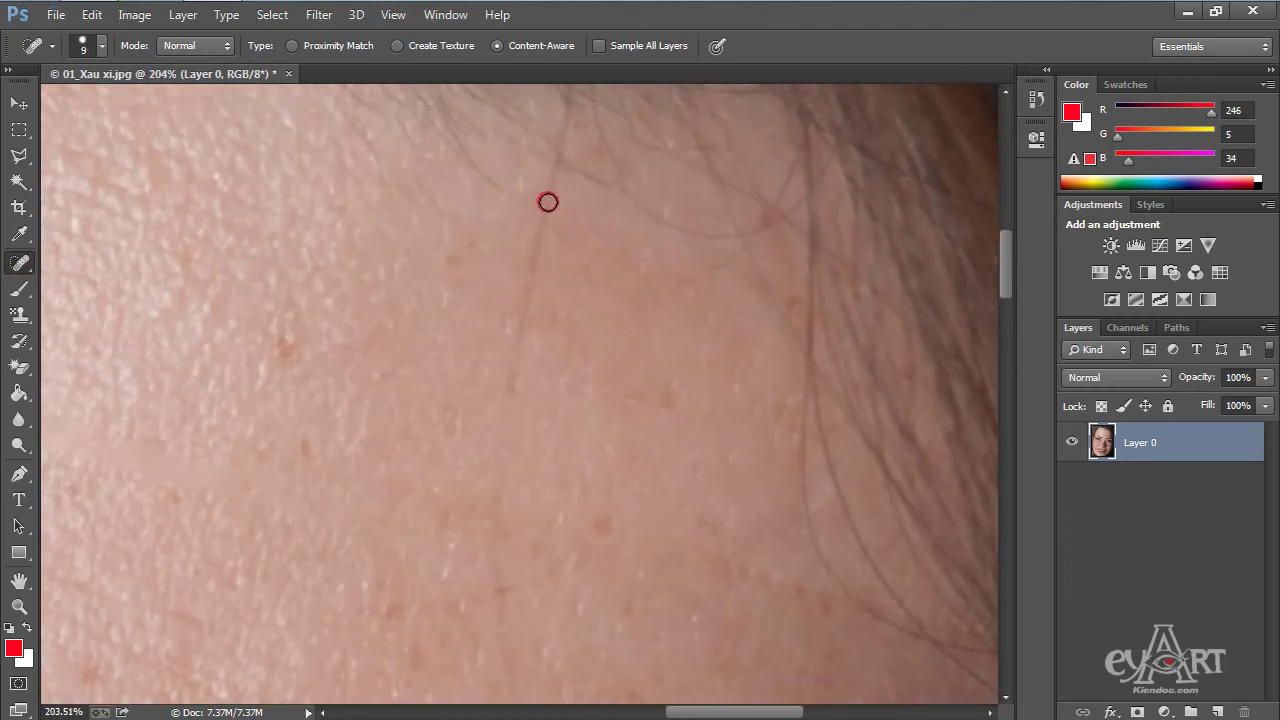
mouse_move(548, 202)
left_mouse_down()
mouse_move(495, 489)
mouse_move(509, 664)
left_mouse_up()
- Heal the long curved hair above the eyebrow on the shaded side, including its remnants near the temple mole
mouse_move(657, 626)
left_mouse_down()
mouse_move(590, 426)
mouse_move(565, 197)
mouse_move(543, 148)
left_mouse_up()
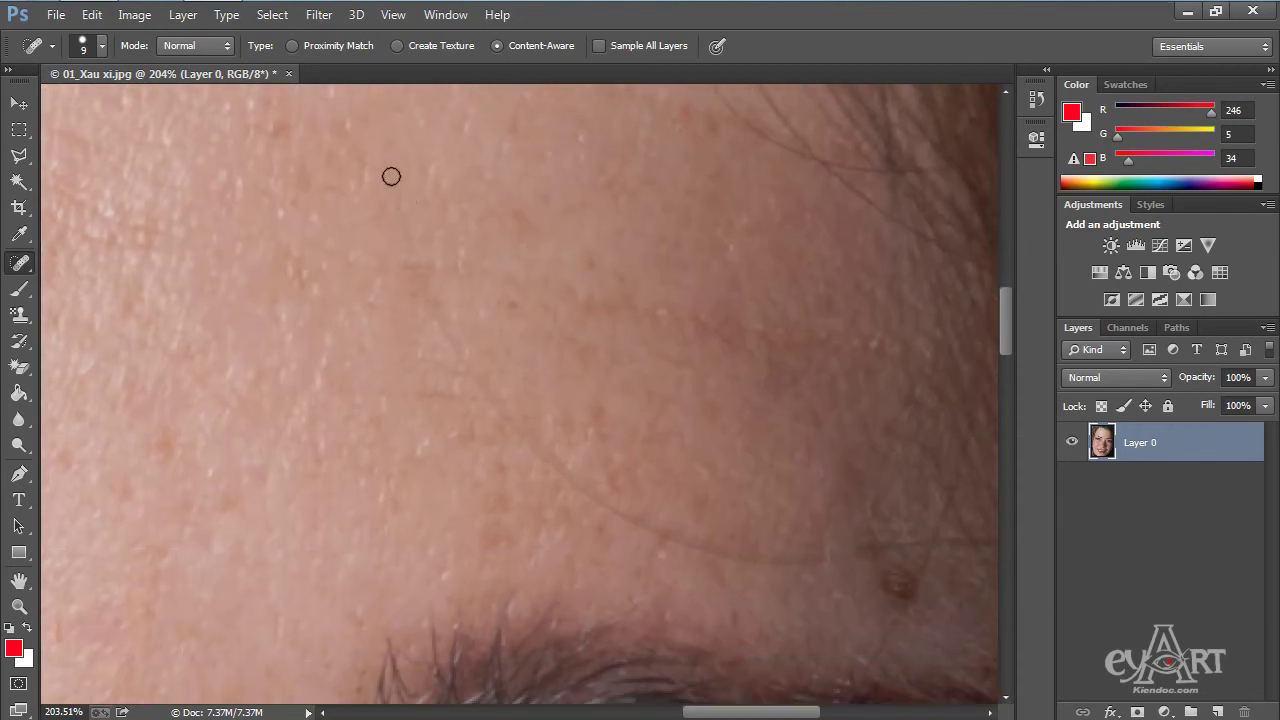
mouse_move(391, 176)
left_mouse_down()
mouse_move(446, 333)
mouse_move(578, 486)
mouse_move(732, 562)
mouse_move(882, 557)
left_mouse_up()
left_click_drag(811, 434, 530, 351)
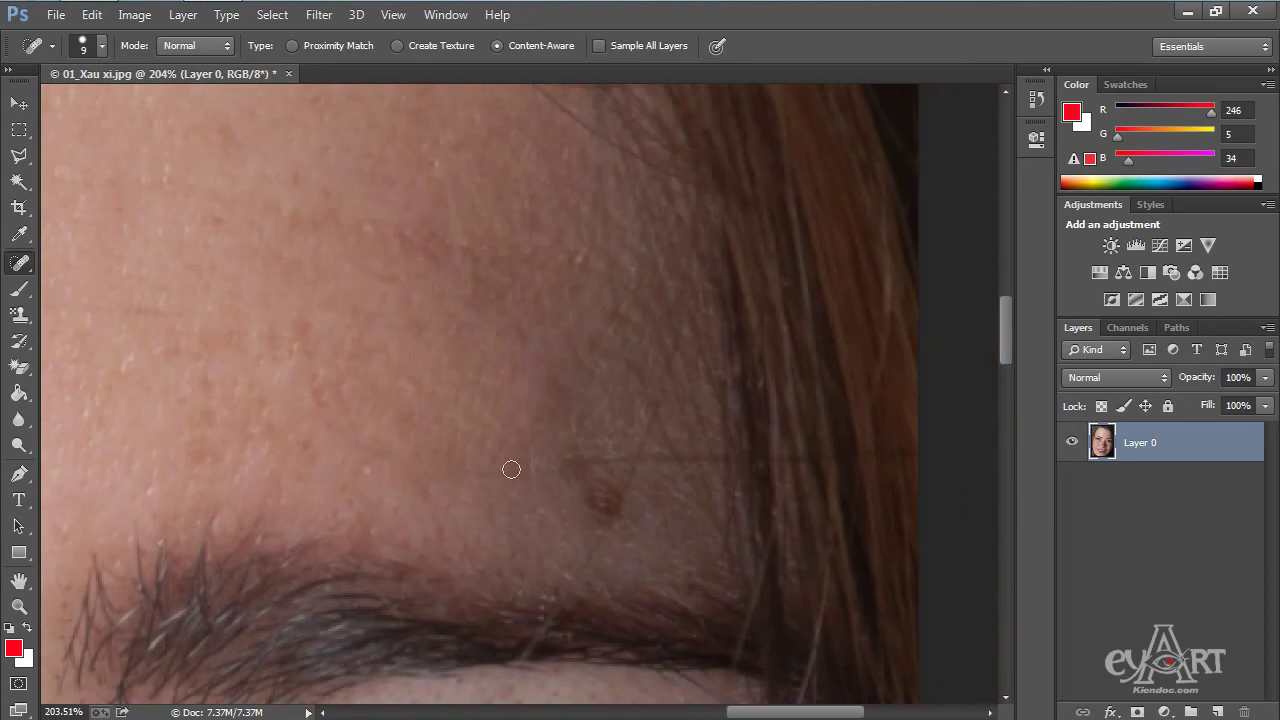
left_click_drag(455, 472, 535, 474)
left_click_drag(334, 437, 372, 441)
left_click(581, 464)
left_click_drag(581, 464, 619, 460)
- Outline the reddish blemish on the shaded cheek with the Patch tool, replace it with clean skin just below, and deselect
scroll(532, 409, "down", 10)
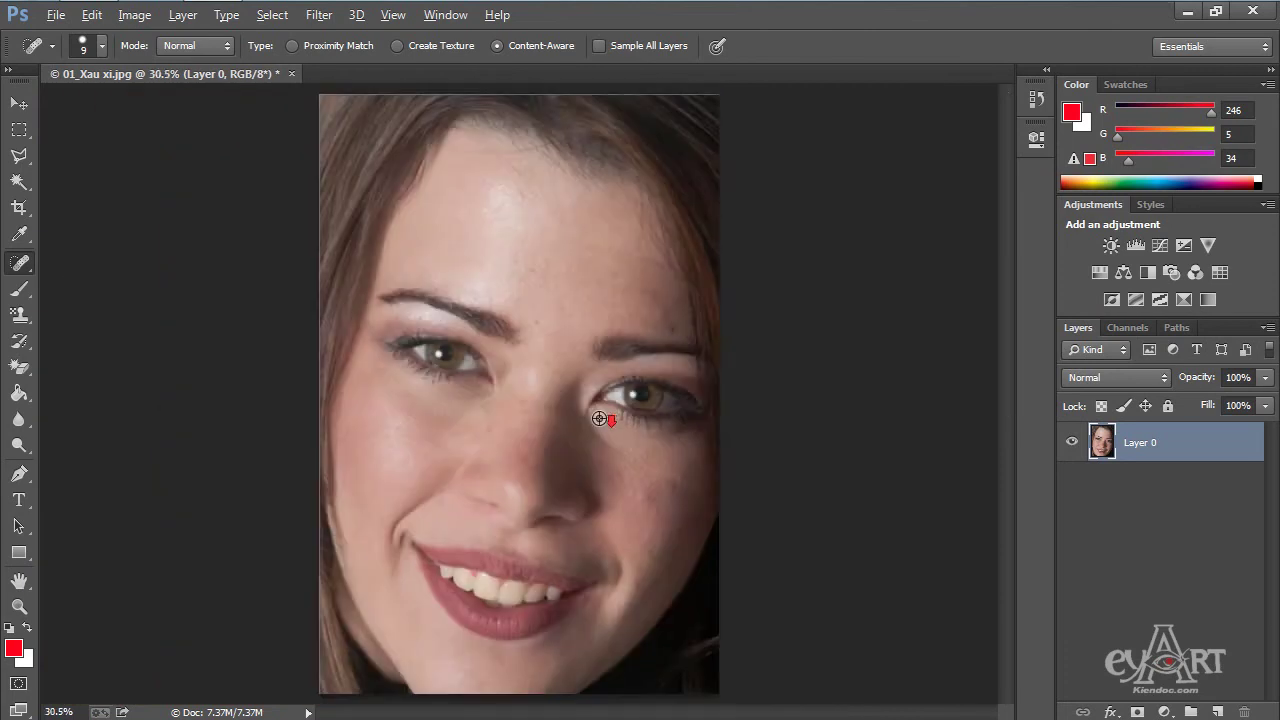
scroll(598, 418, "down", 1)
scroll(598, 418, "up", 2)
scroll(598, 418, "down", 1)
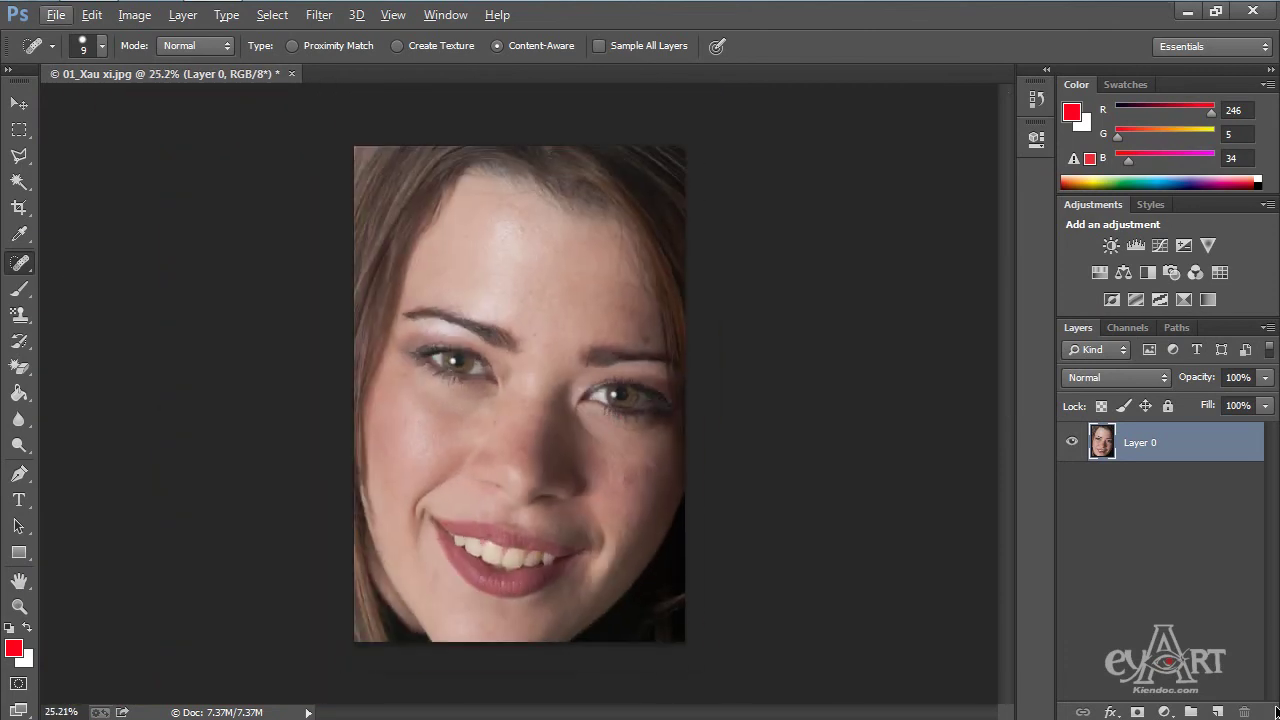
left_click(19, 265)
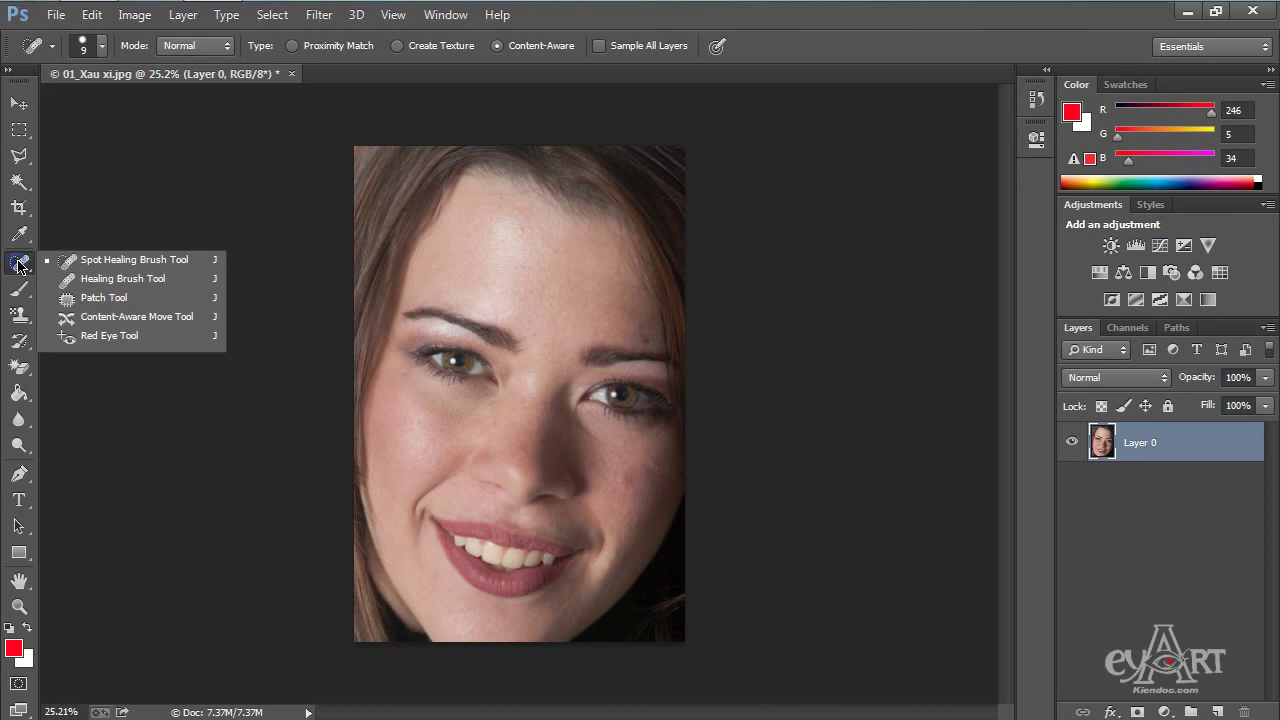
left_click(89, 300)
scroll(690, 505, "up", 5)
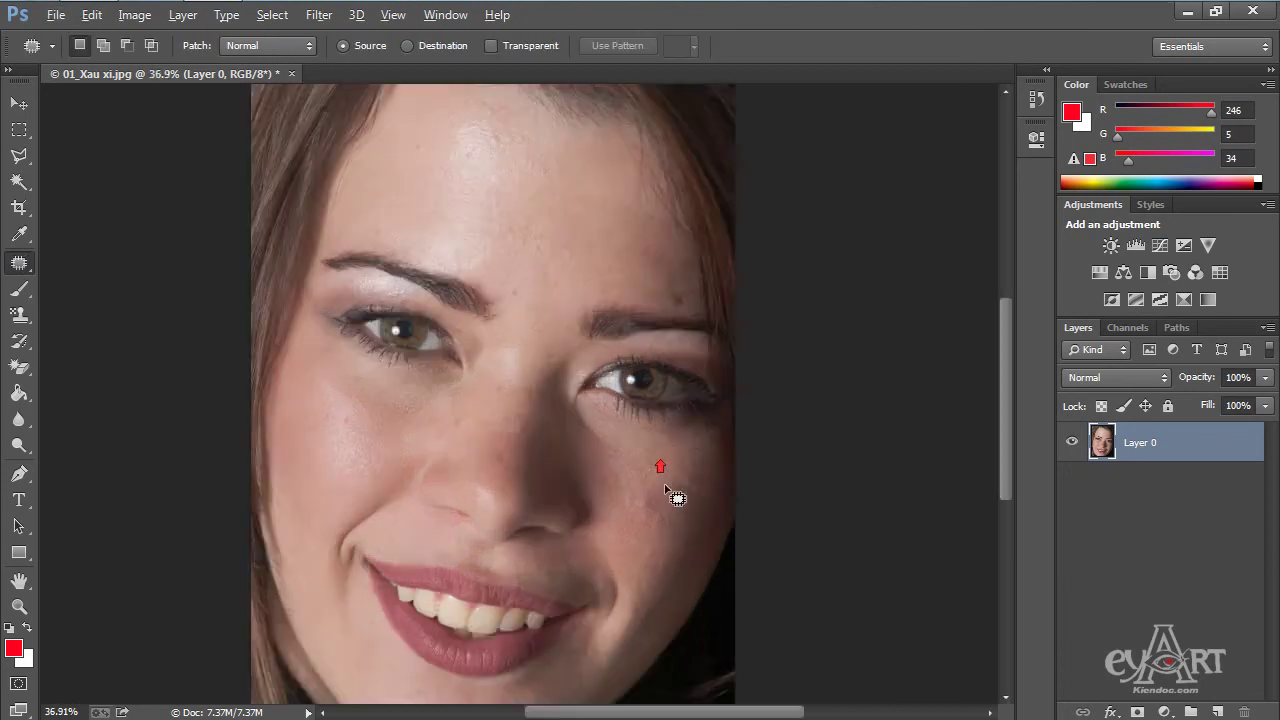
scroll(690, 512, "up", 3)
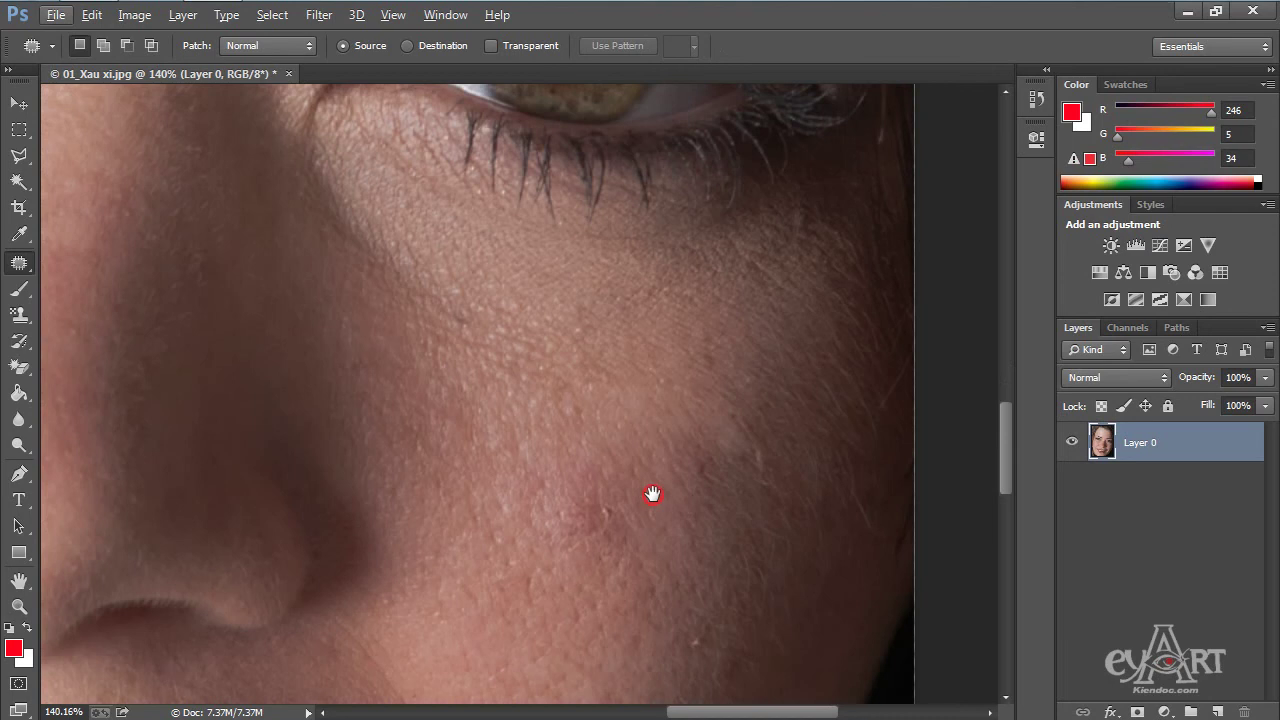
mouse_move(651, 500)
left_mouse_down()
mouse_move(565, 348)
mouse_move(486, 299)
mouse_move(456, 318)
mouse_move(465, 393)
mouse_move(506, 413)
mouse_move(554, 409)
mouse_move(570, 379)
mouse_move(527, 304)
left_mouse_up()
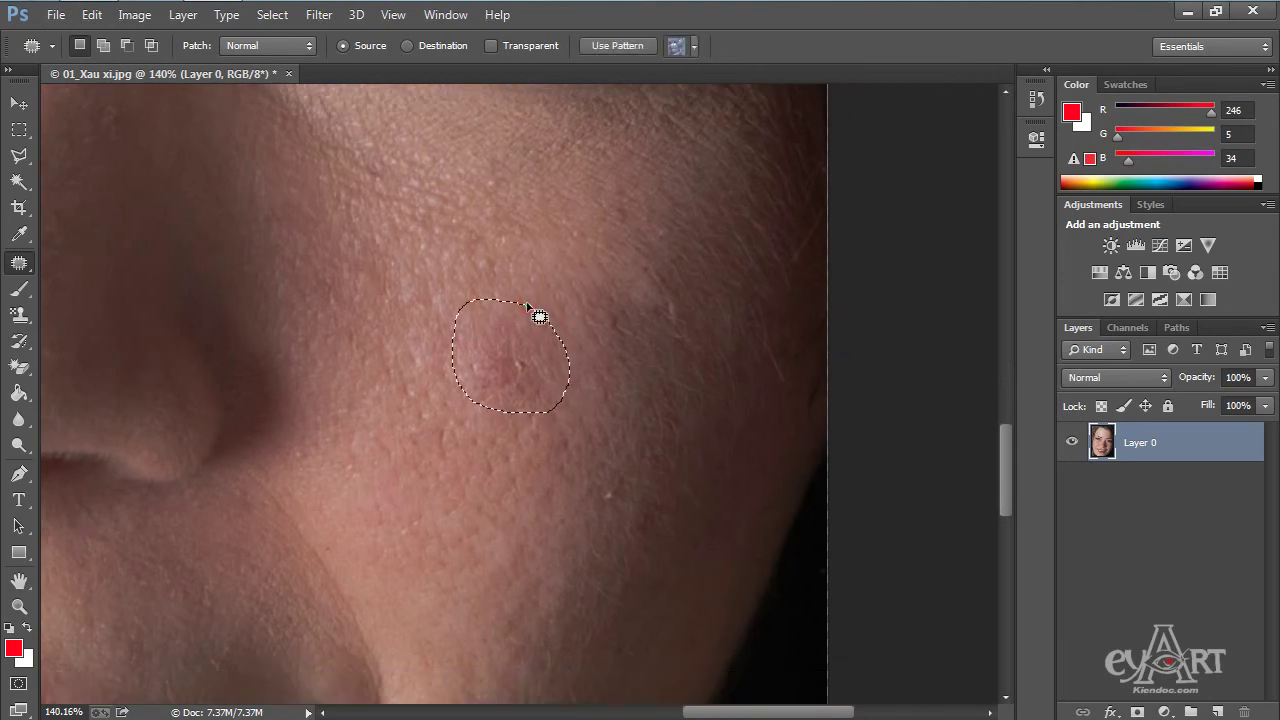
left_click_drag(510, 374, 521, 489)
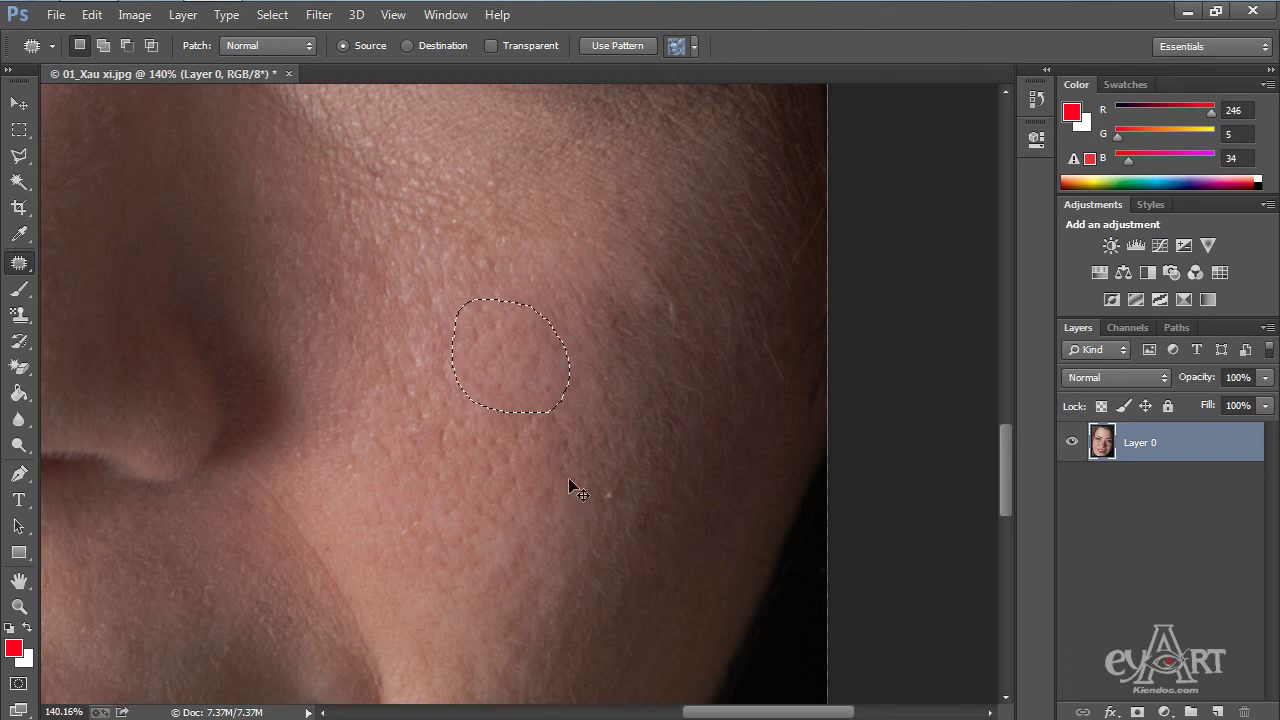
key("ctrl+d")
- Patch the small light spot on the lower shaded cheek with nearby clean skin
scroll(585, 442, "down", 3)
scroll(590, 450, "up", 5)
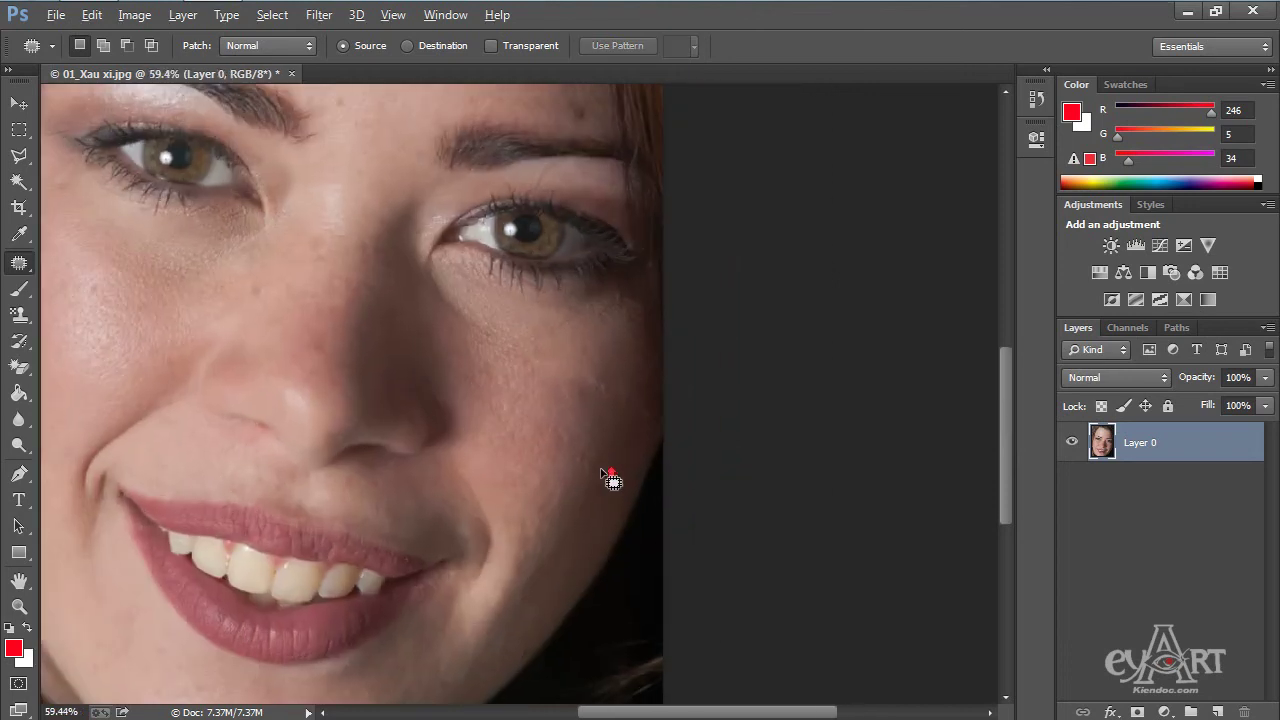
left_click(560, 438)
mouse_move(560, 438)
left_mouse_down()
mouse_move(541, 465)
mouse_move(554, 438)
mouse_move(497, 482)
left_mouse_up()
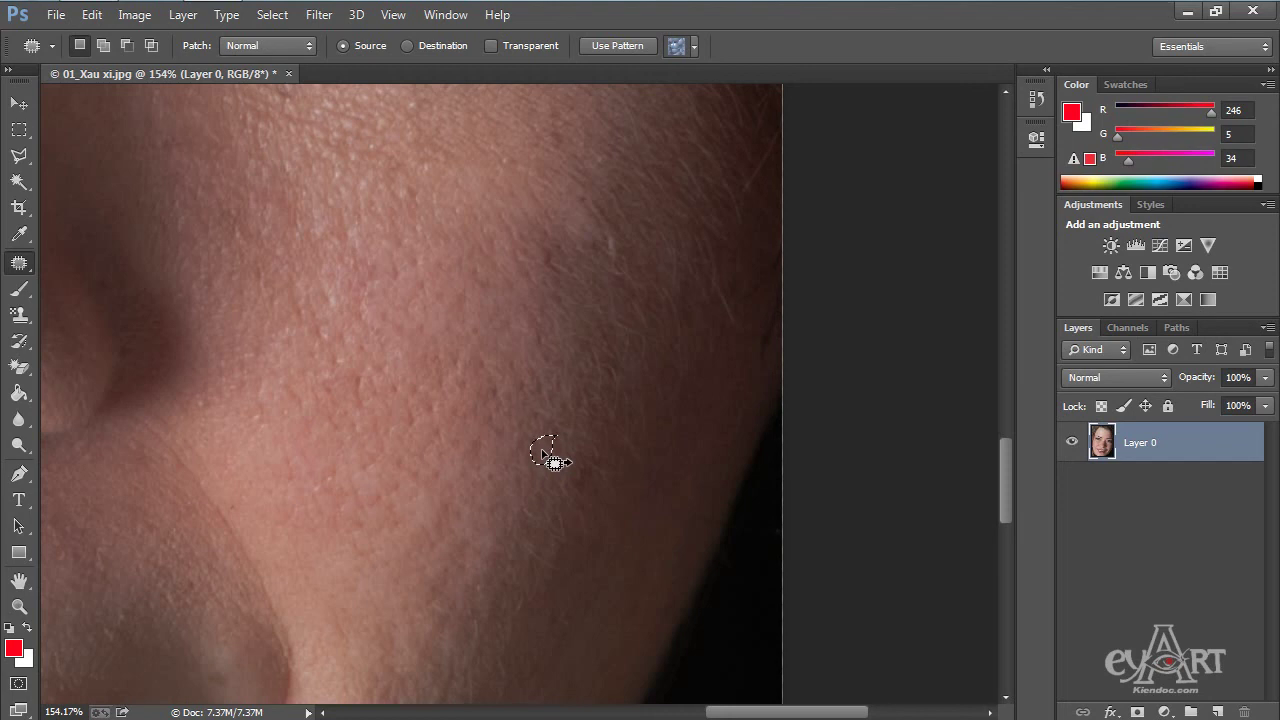
- Patch the small mark on the outer cheek below the eye with adjacent skin and clear the selection
left_click_drag(563, 274, 543, 463)
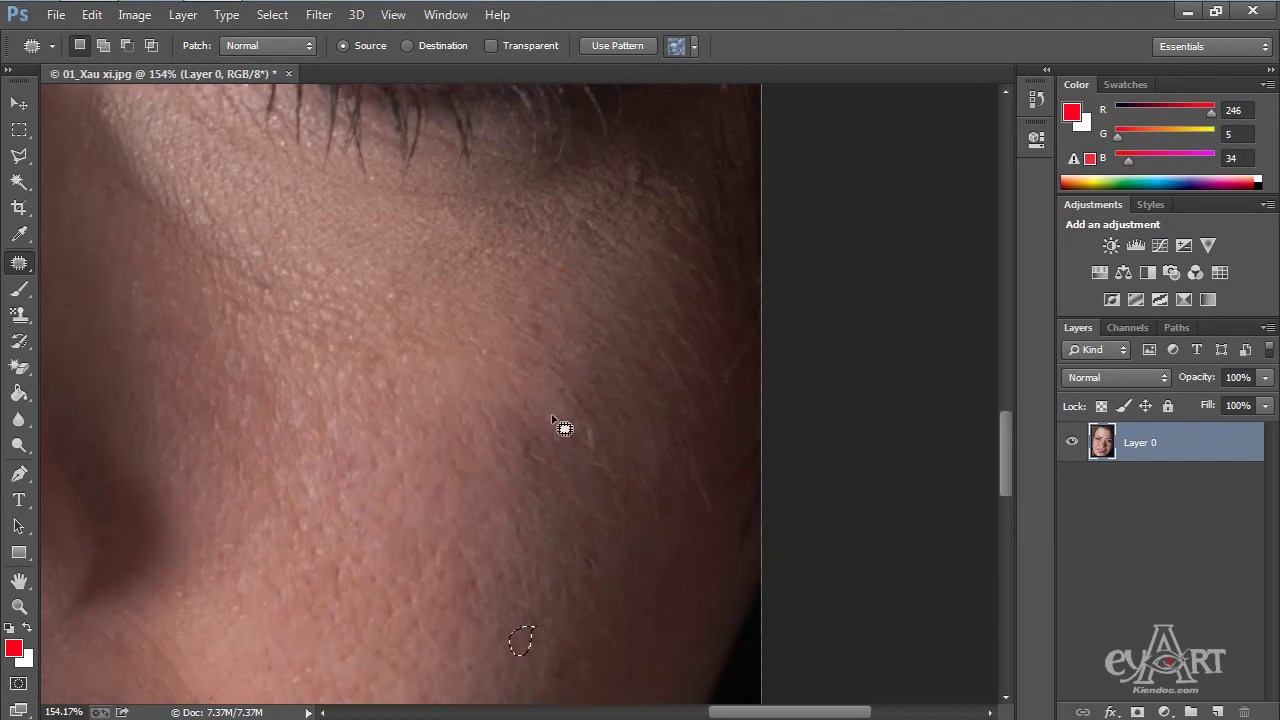
mouse_move(602, 419)
left_mouse_down()
mouse_move(586, 455)
mouse_move(618, 440)
mouse_move(610, 422)
mouse_move(594, 434)
mouse_move(537, 421)
left_mouse_up()
scroll(585, 453, "down", 5)
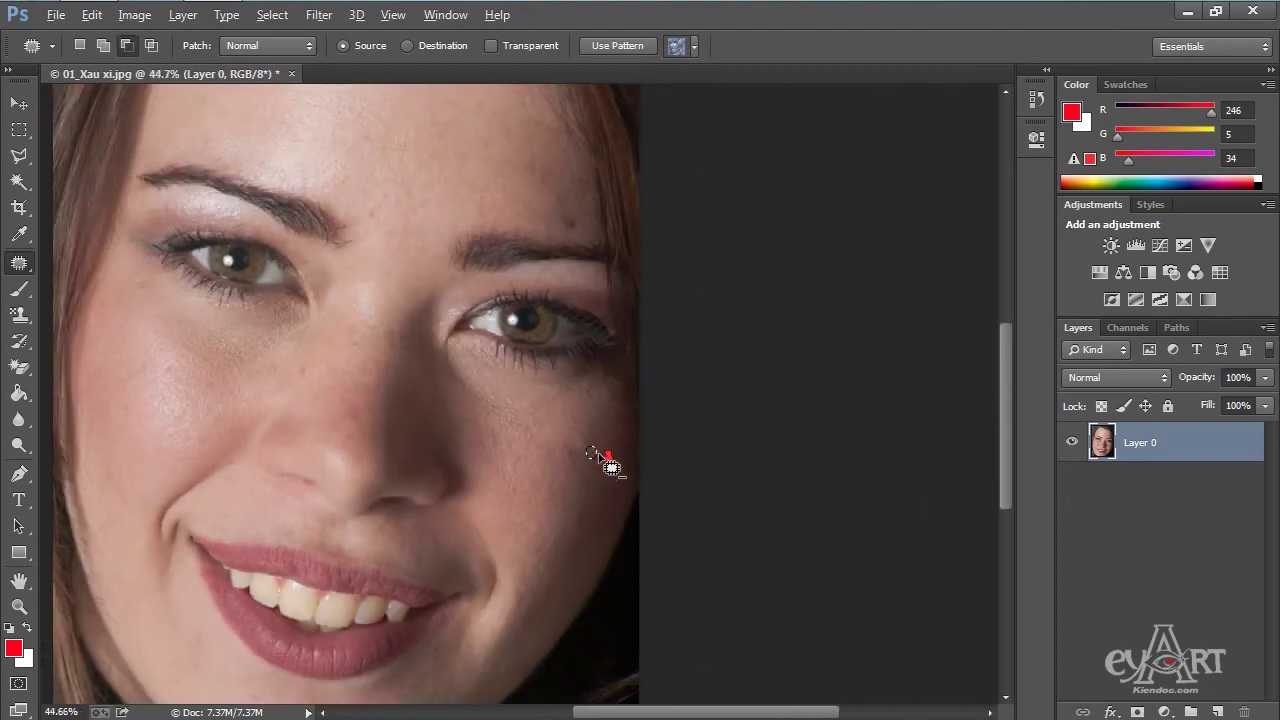
scroll(598, 455, "down", 1)
key("ctrl+d")
scroll(626, 443, "down", 2)
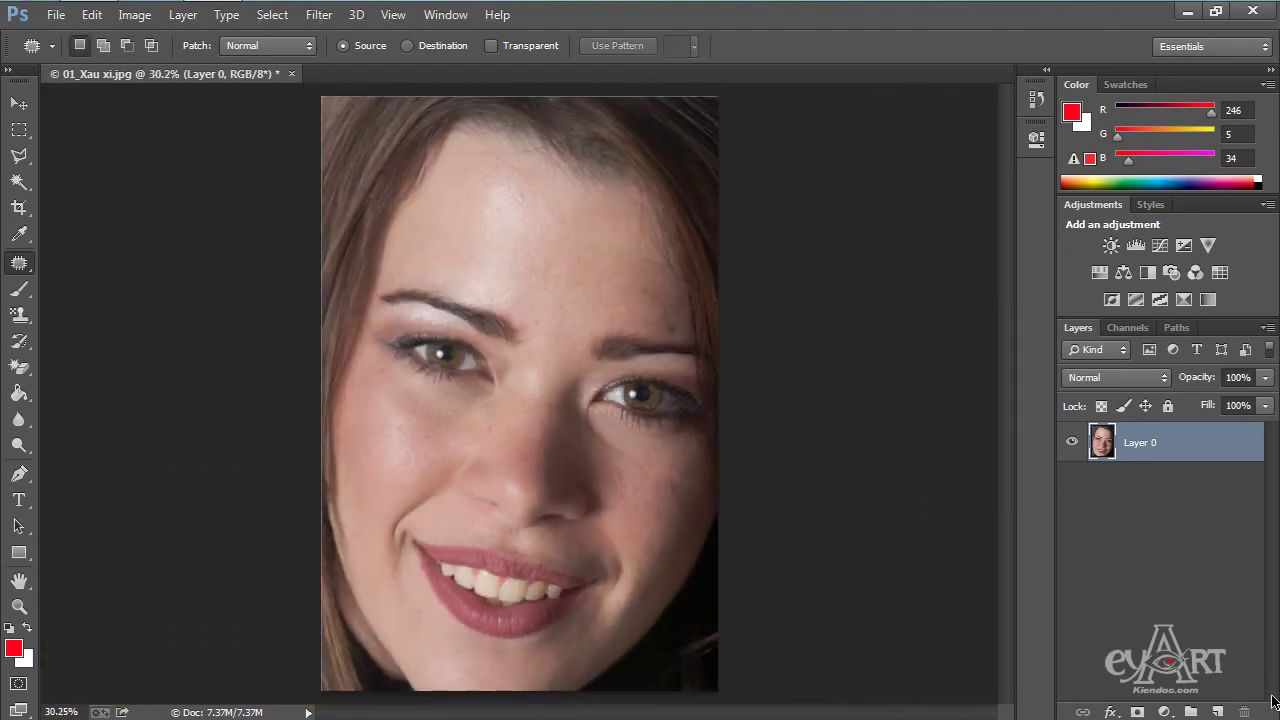
- Select the teeth by tracing a freehand outline along the gums and lips with the Lasso tool
scroll(480, 642, "up", 8)
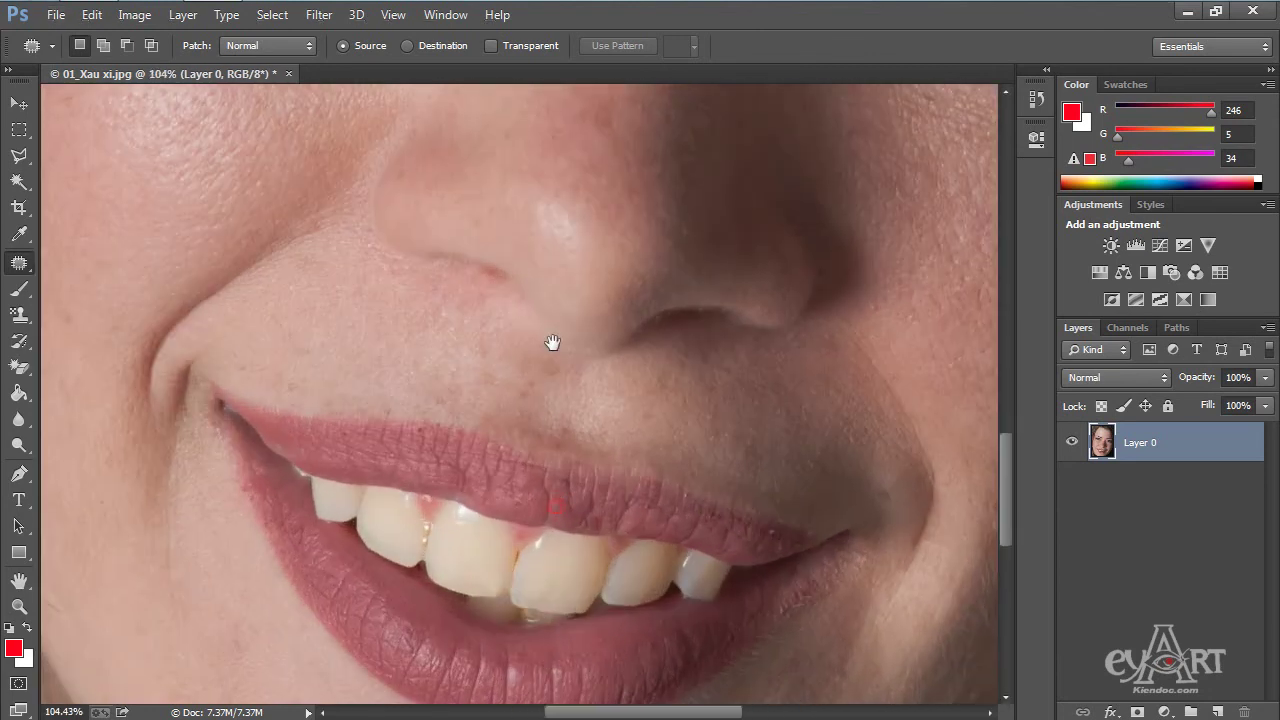
scroll(530, 338, "down", 3)
left_click(20, 160)
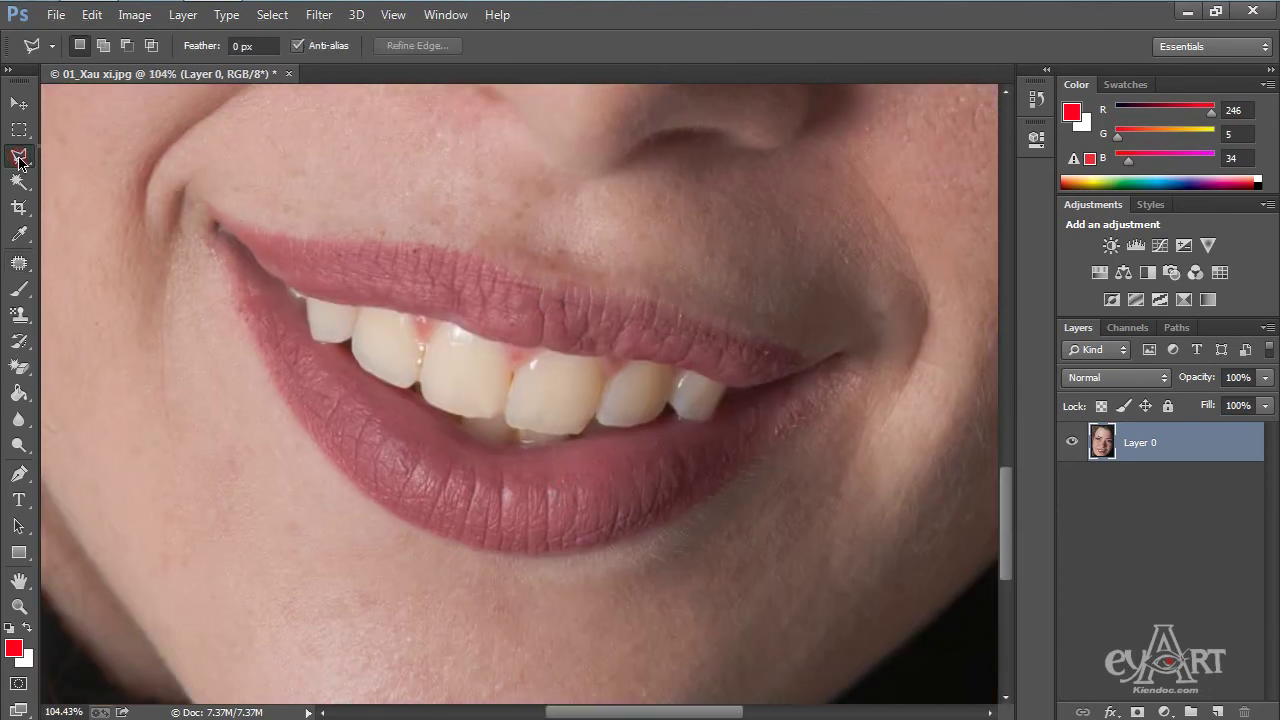
left_click(132, 155)
left_click_drag(287, 291, 357, 308)
mouse_move(533, 355)
left_mouse_down()
mouse_move(596, 361)
mouse_move(605, 387)
mouse_move(633, 362)
mouse_move(727, 390)
mouse_move(707, 420)
mouse_move(669, 411)
mouse_move(572, 442)
mouse_move(490, 444)
mouse_move(324, 346)
left_mouse_up()
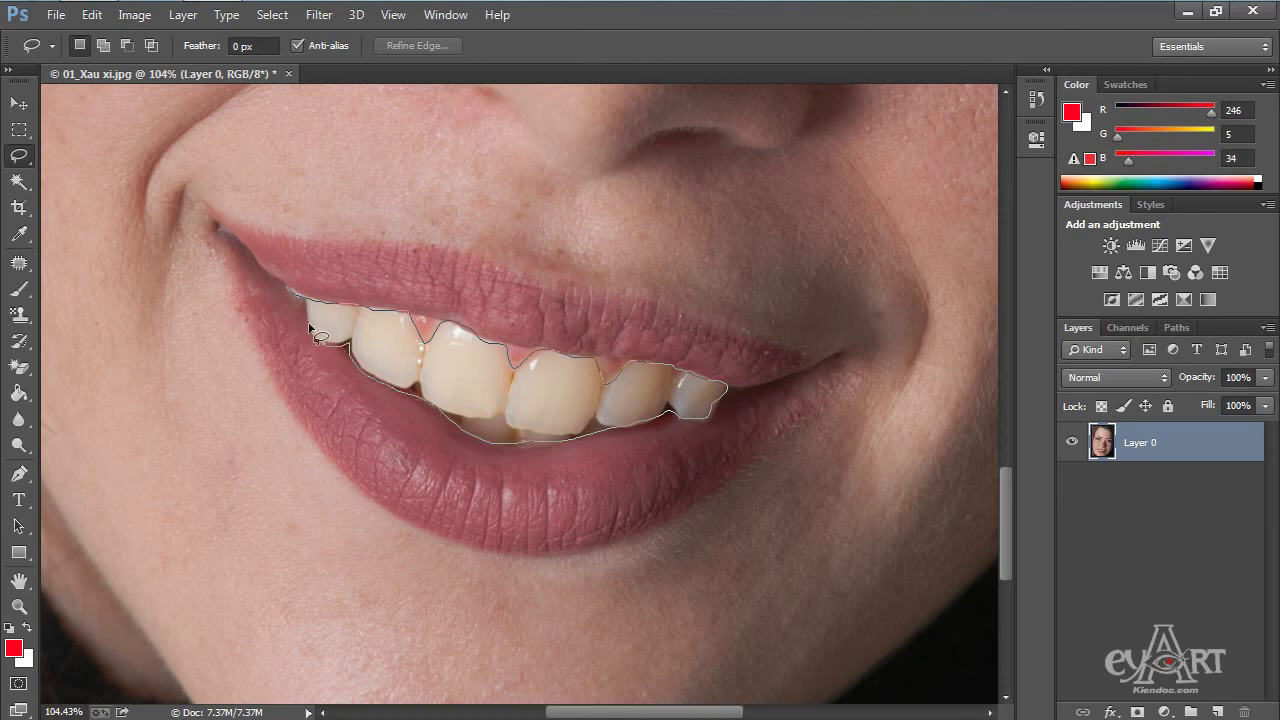
left_click_drag(300, 299, 291, 292)
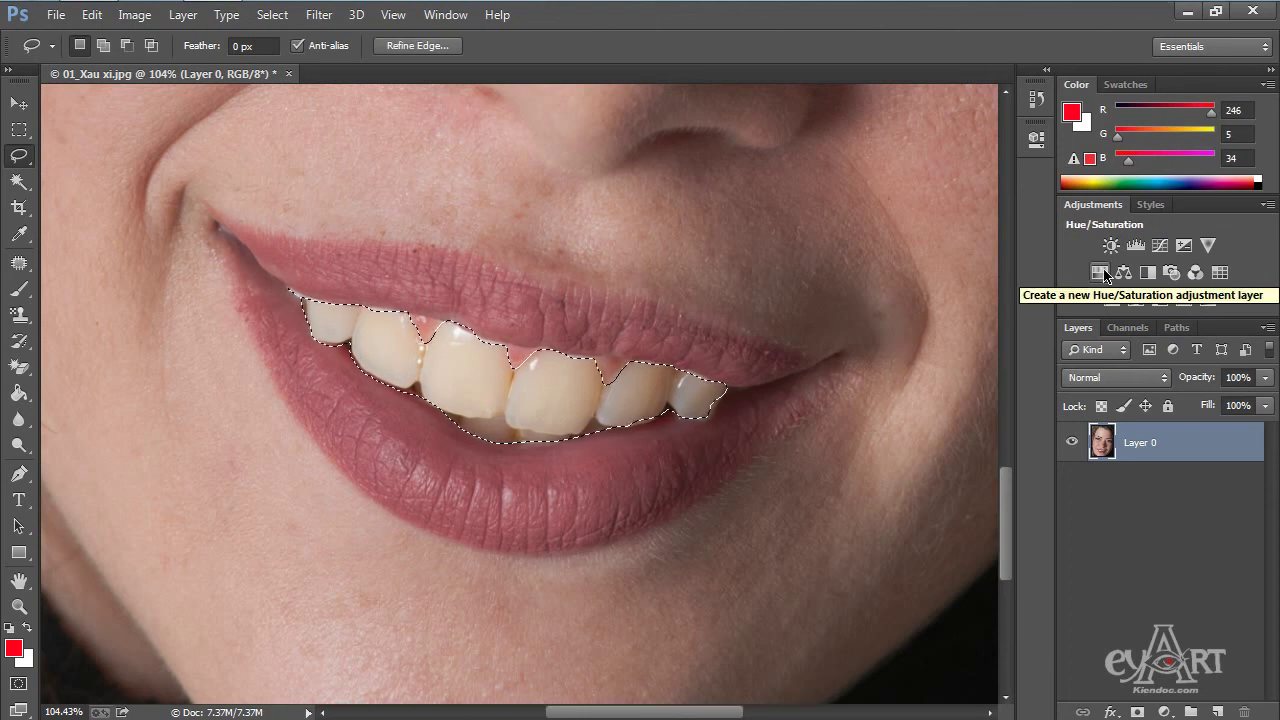
- Add a Hue/Saturation adjustment layer masked to the teeth selection
left_click(452, 17)
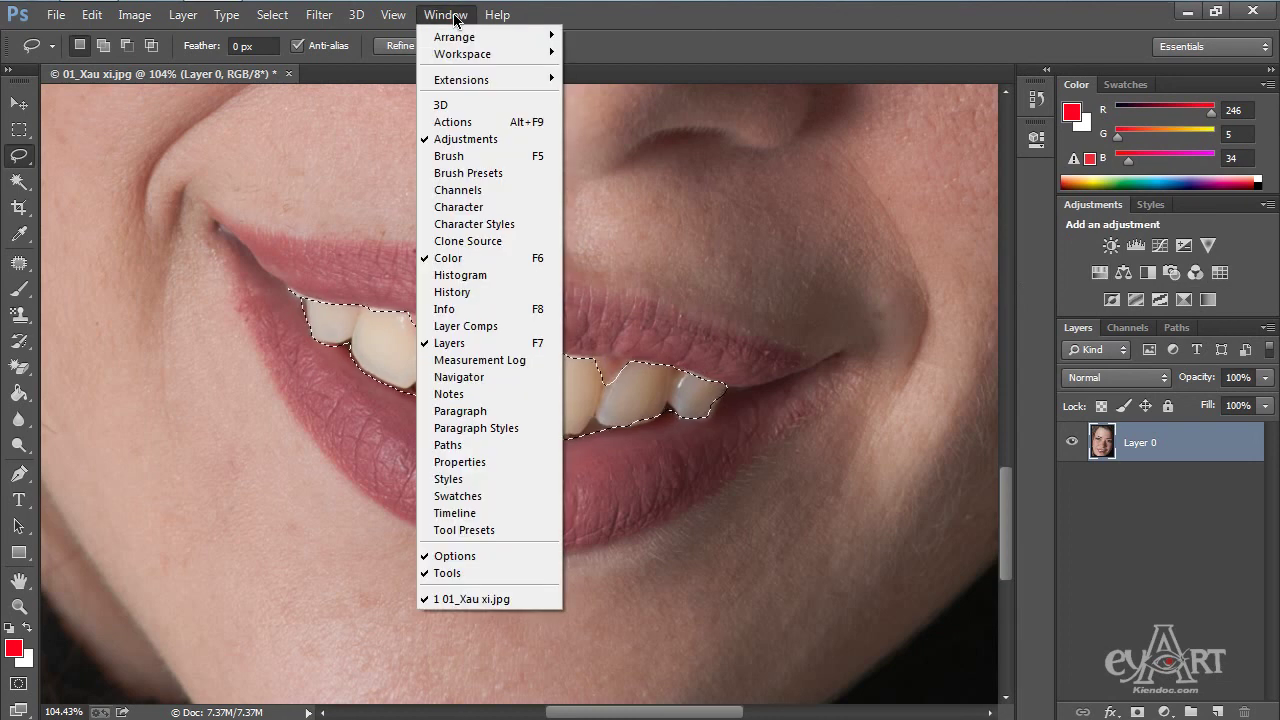
left_click(455, 17)
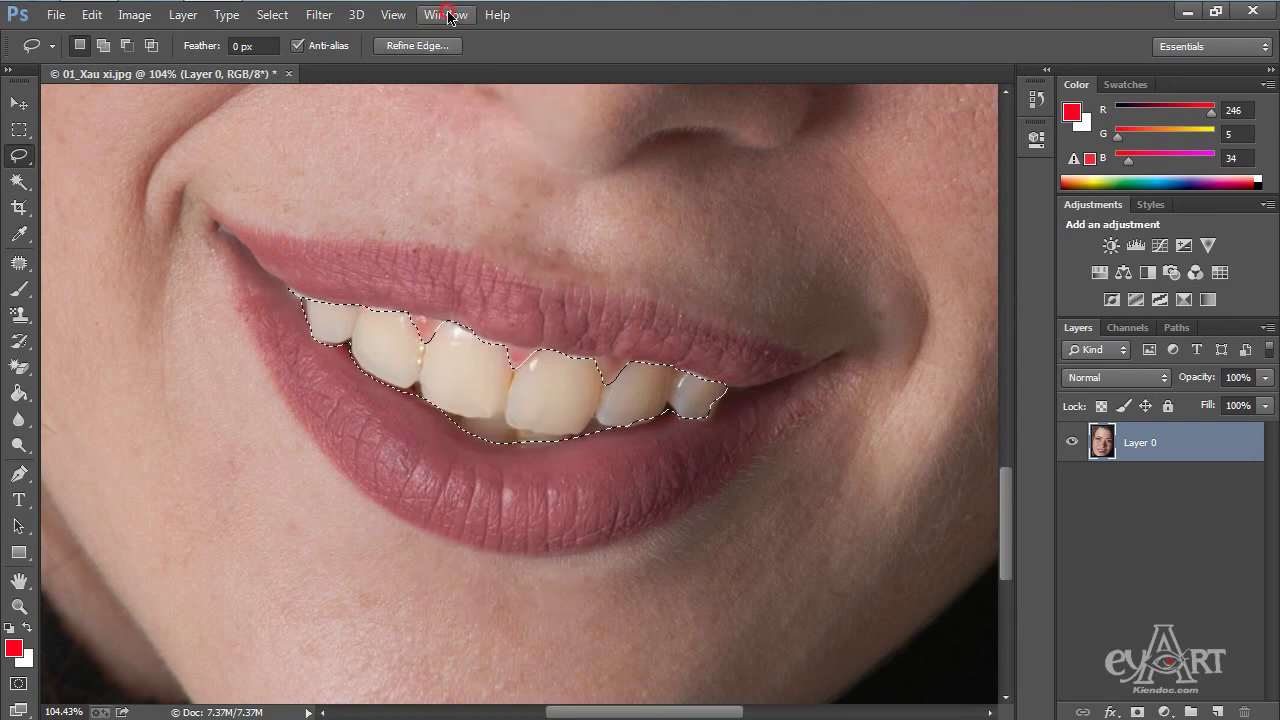
left_click(1099, 273)
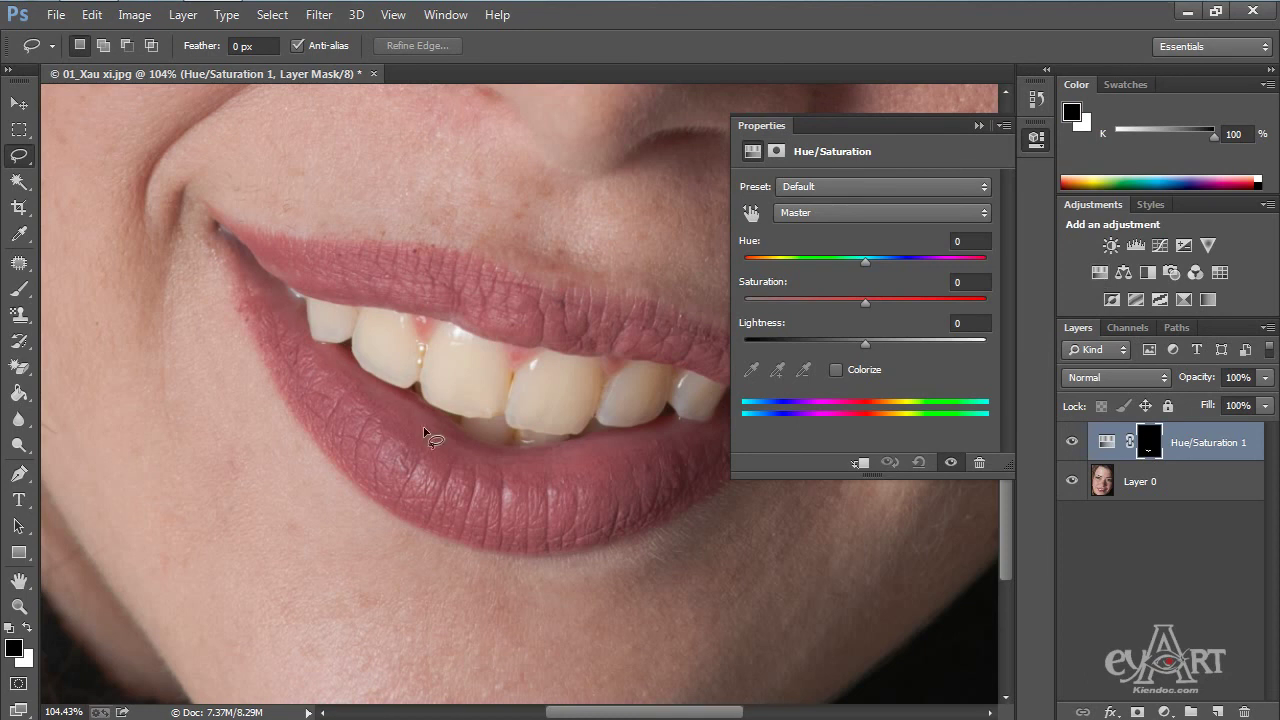
- Whiten the teeth by setting the Yellows range to Lightness +65 and Saturation -58, and collapse the adjustment properties
left_click(849, 215)
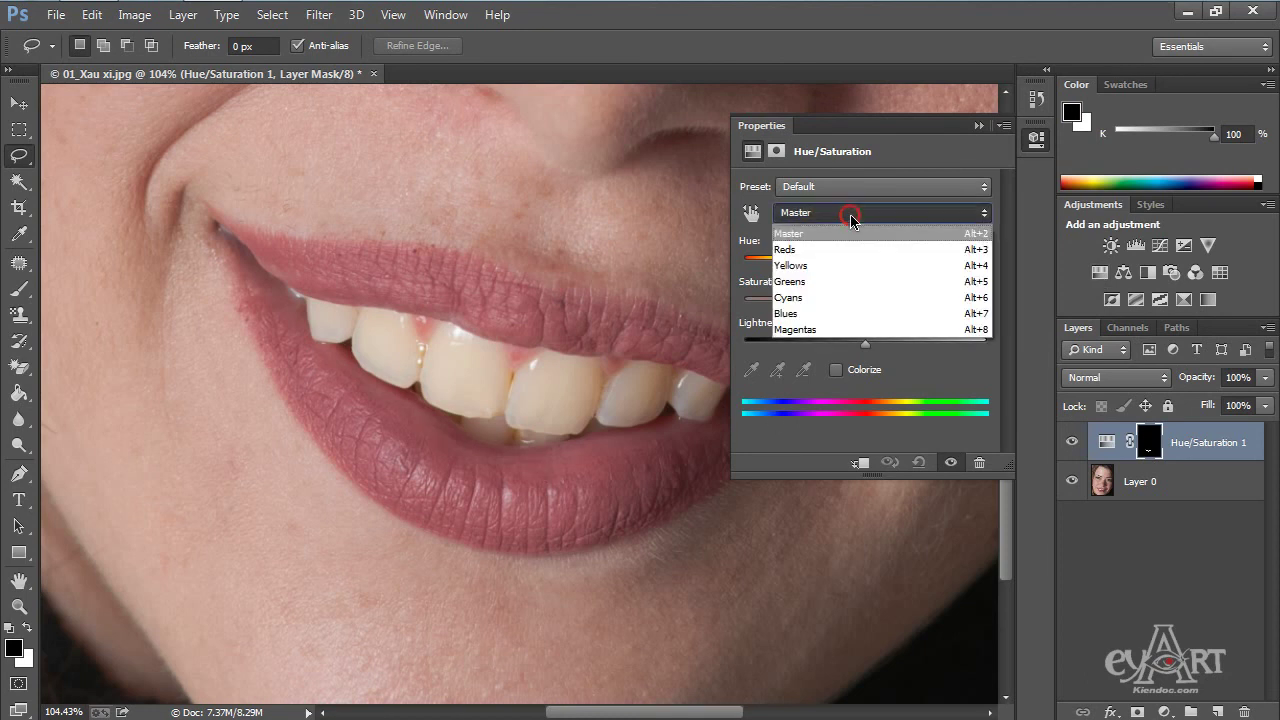
left_click(849, 265)
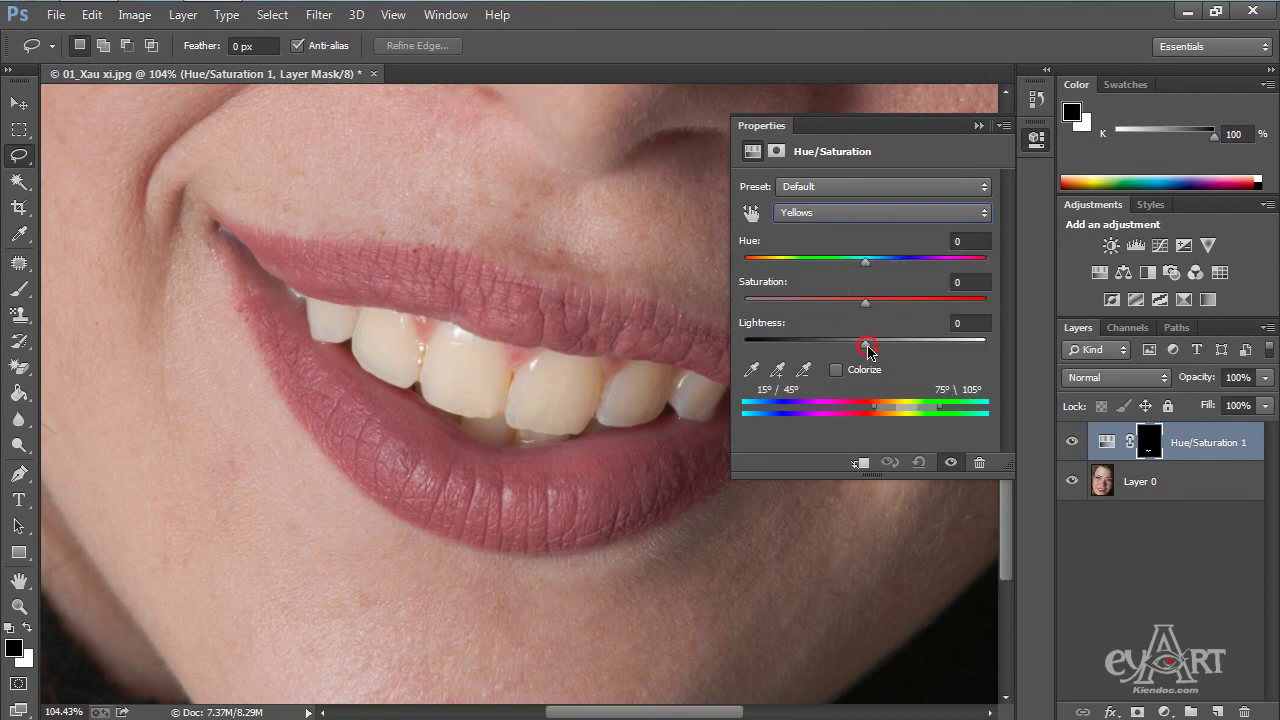
left_click_drag(866, 347, 977, 342)
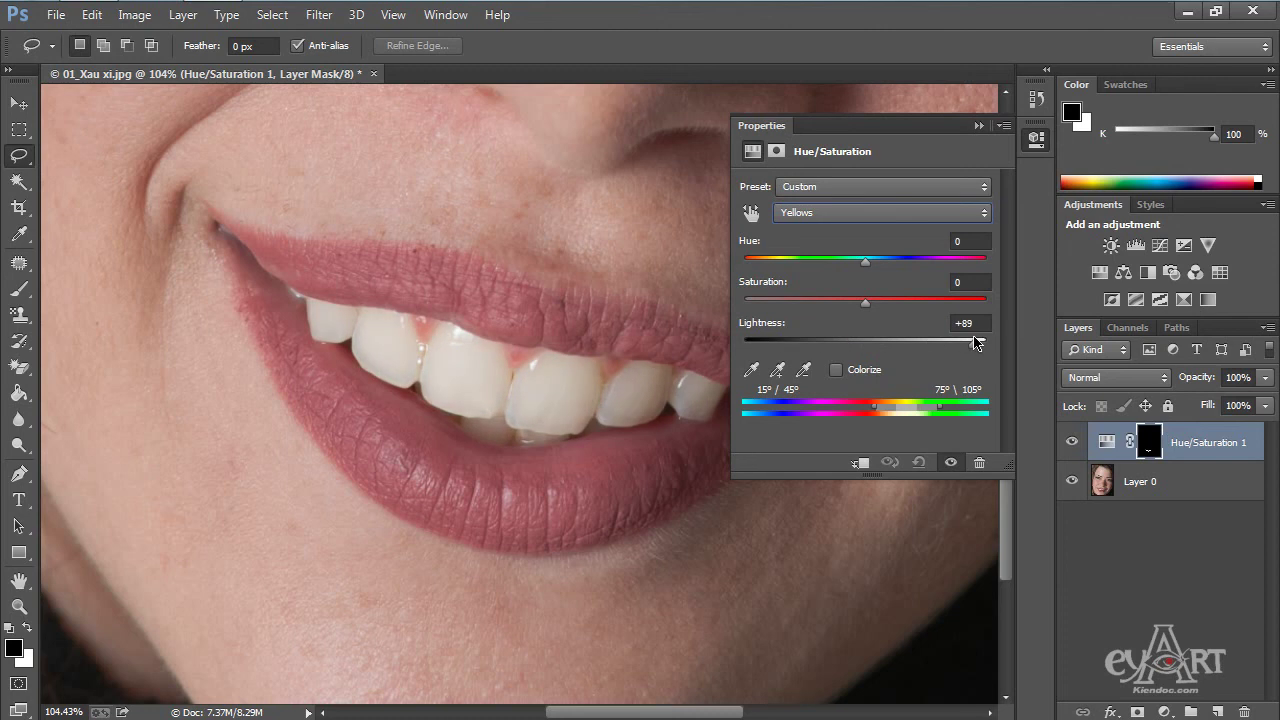
left_click(945, 344)
left_click_drag(866, 304, 755, 304)
left_click_drag(785, 305, 795, 307)
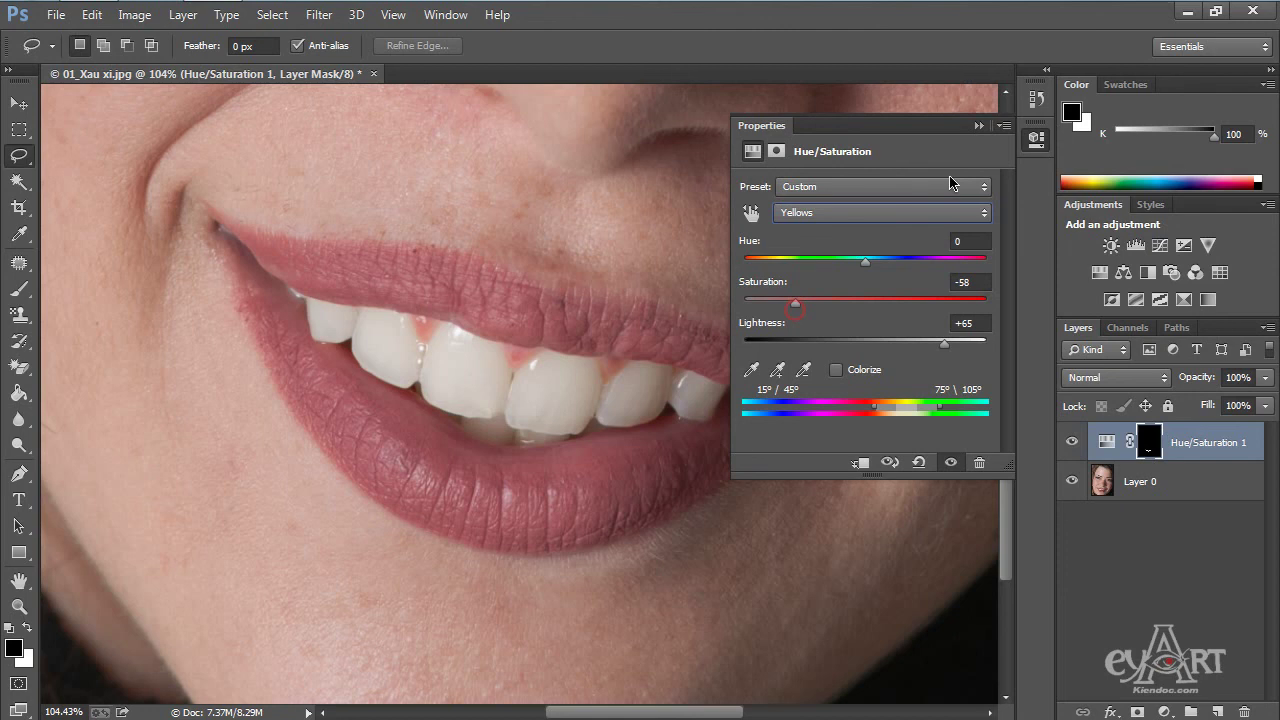
left_click(980, 126)
- Compare the whole portrait with and without the teeth whitening by hiding and reshowing the Hue/Saturation adjustment layer
key("ctrl+0")
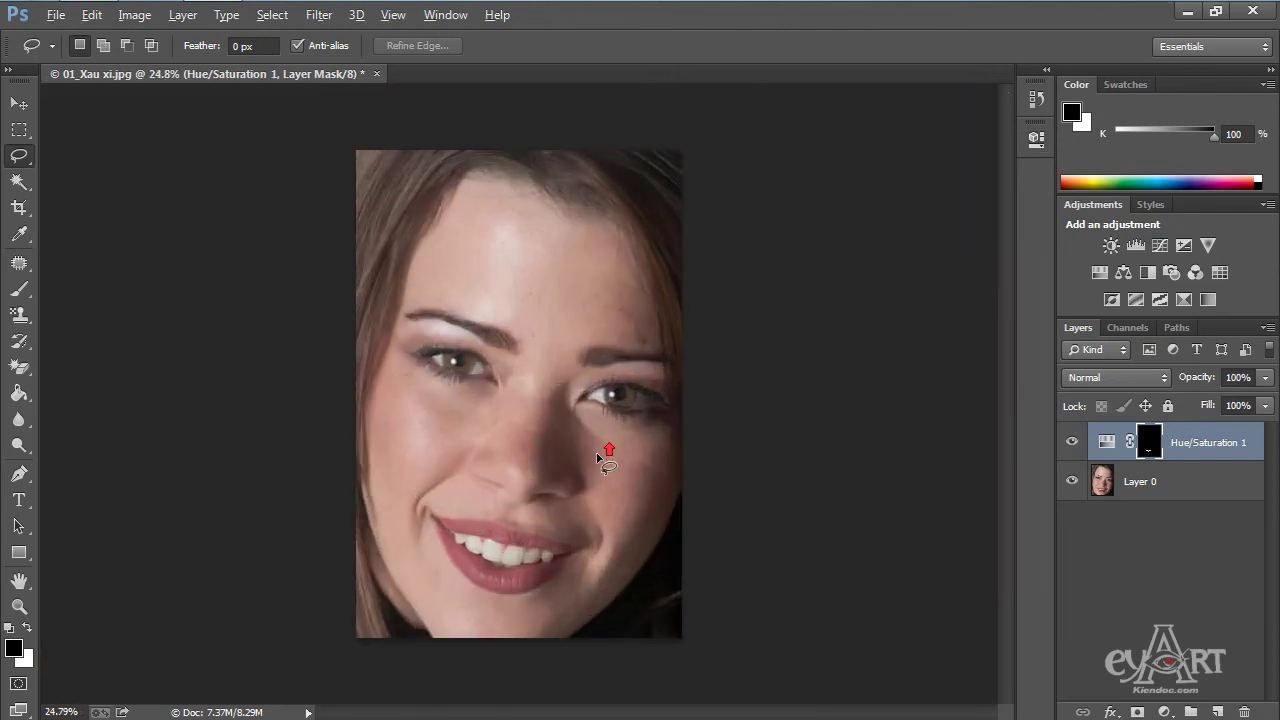
key("ctrl+0")
left_click(1071, 444)
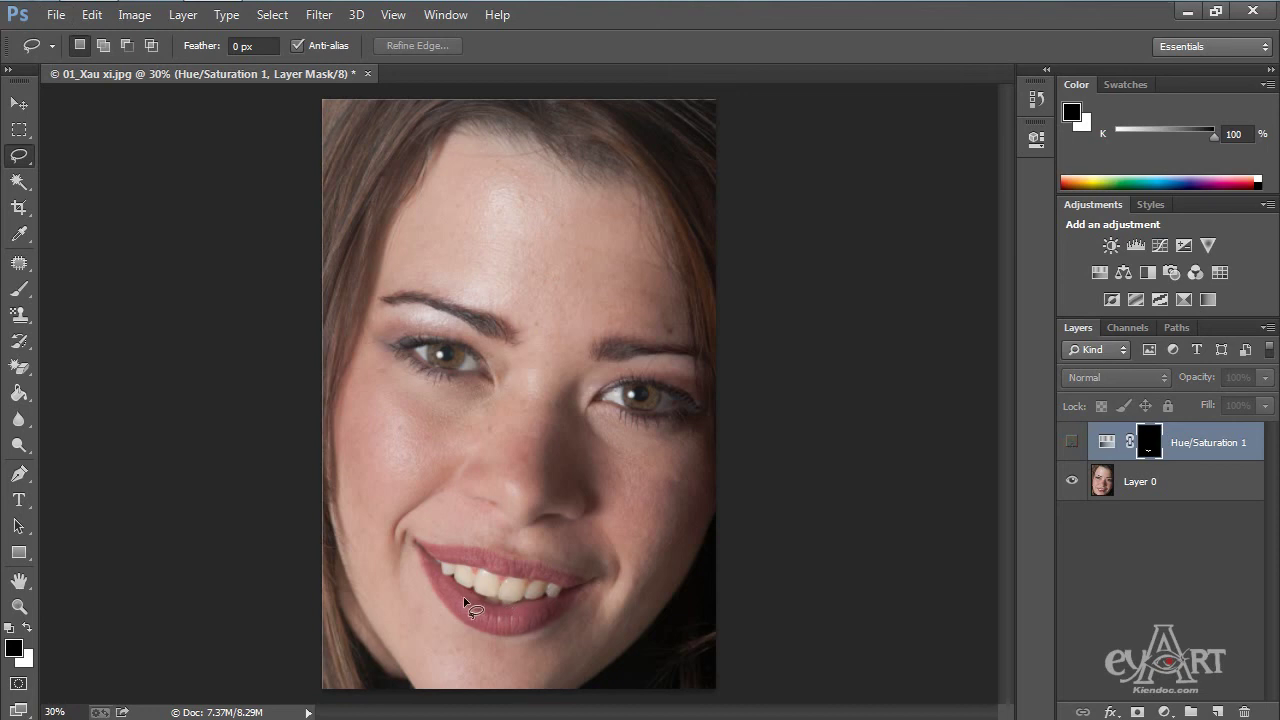
left_click(1071, 442)
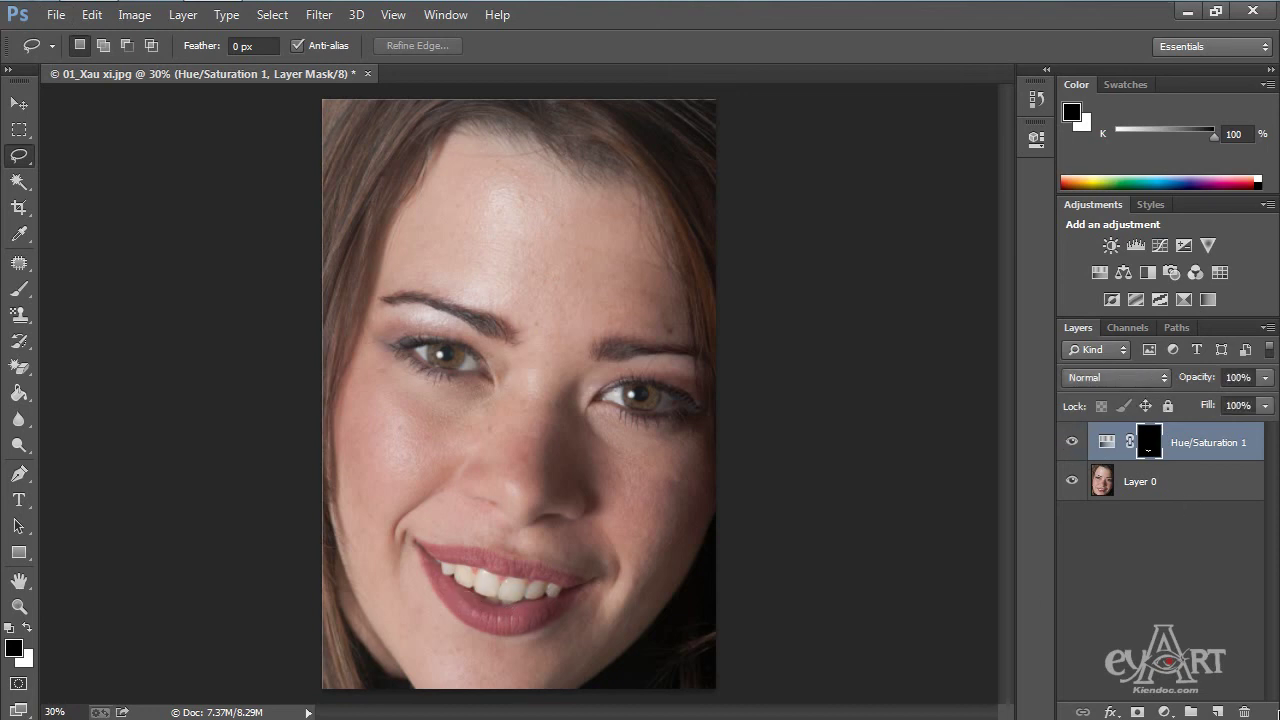